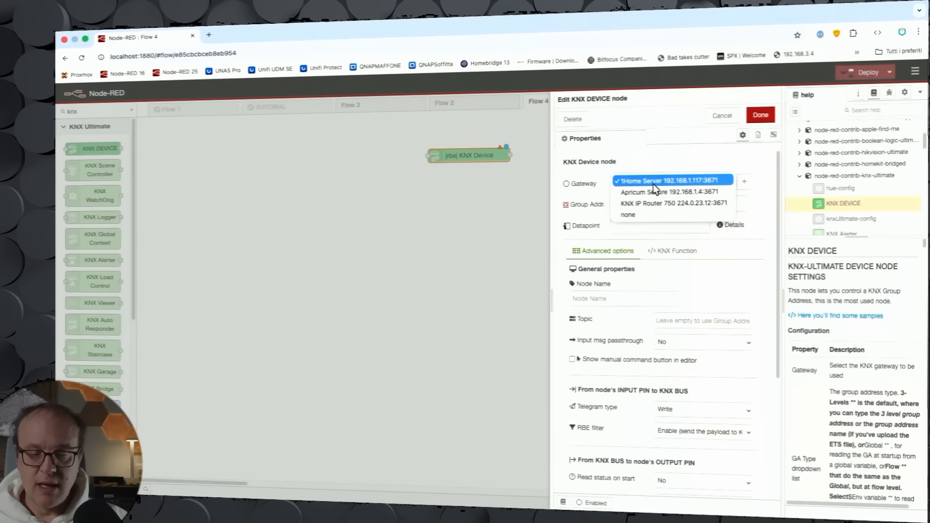
Step: Select the 1Home Server gateway and group address 0/0/1 for the KNX Device node
click(656, 184)
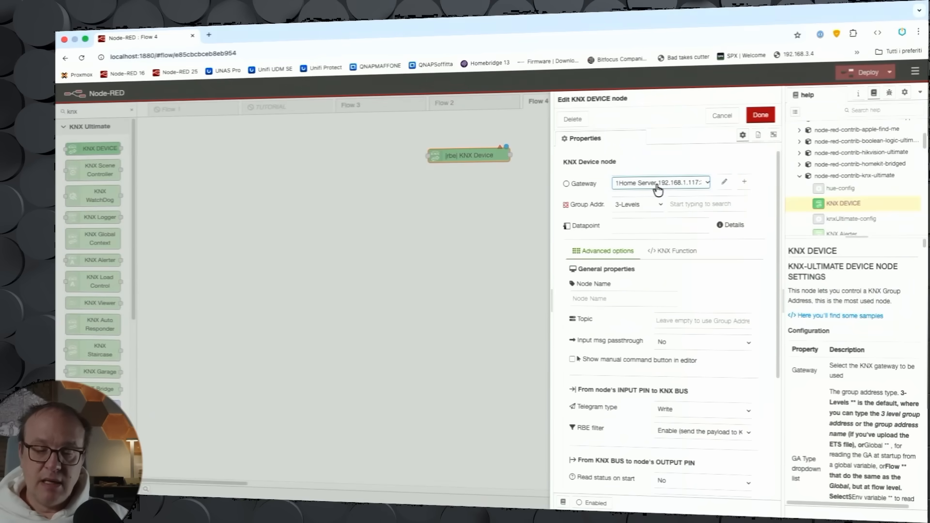
click(692, 205)
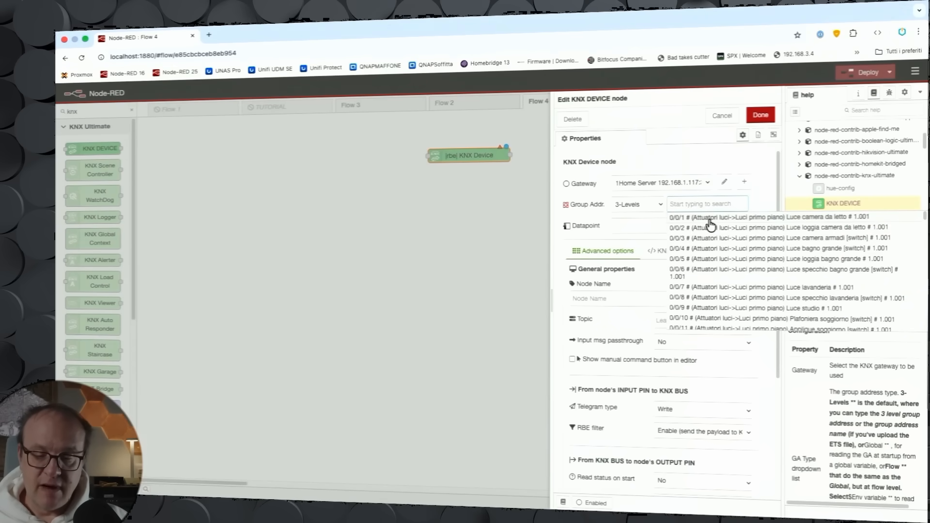
click(710, 218)
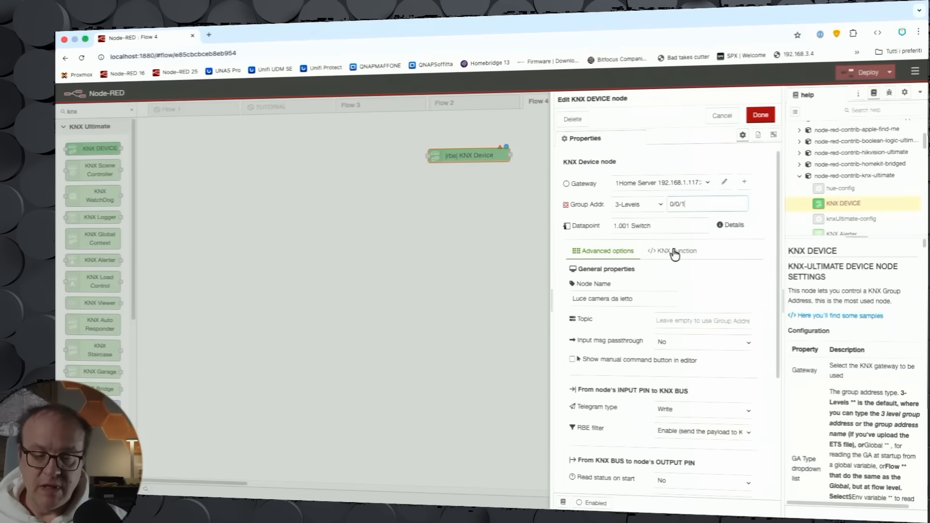
click(667, 225)
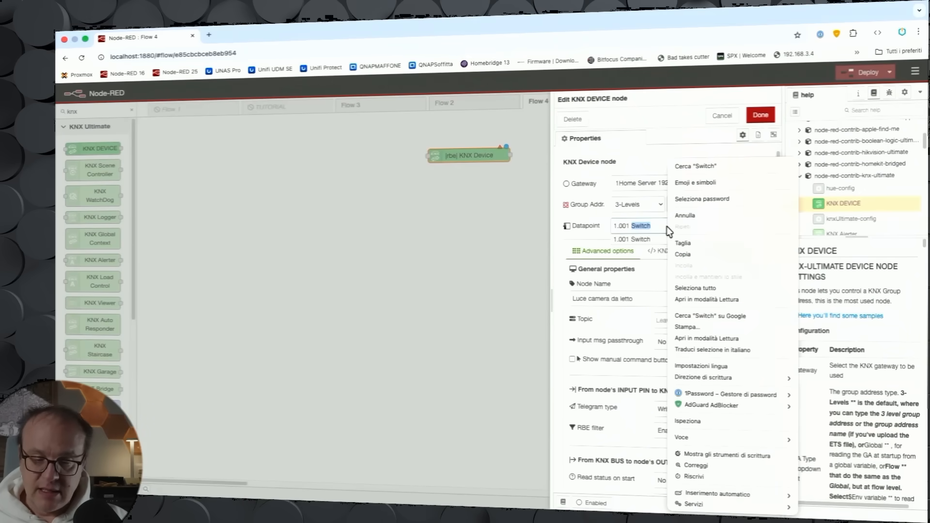
click(705, 278)
drag(639, 299, 553, 300)
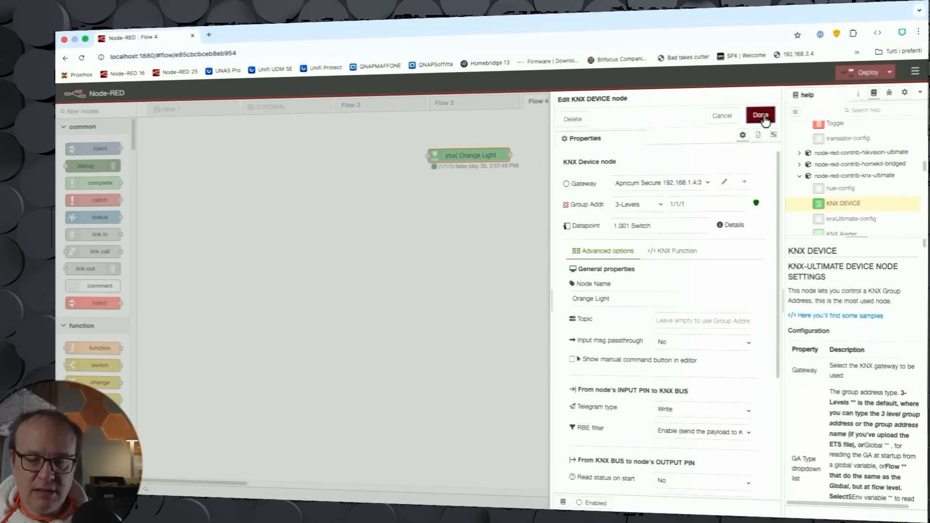
Step: Confirm the node settings and deploy the flow, confirming the deployment
click(762, 116)
click(875, 71)
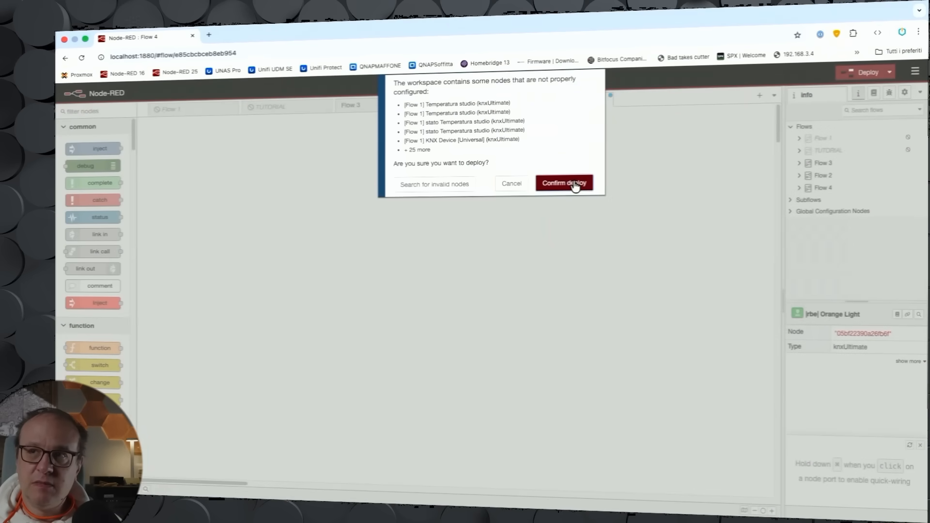
click(574, 184)
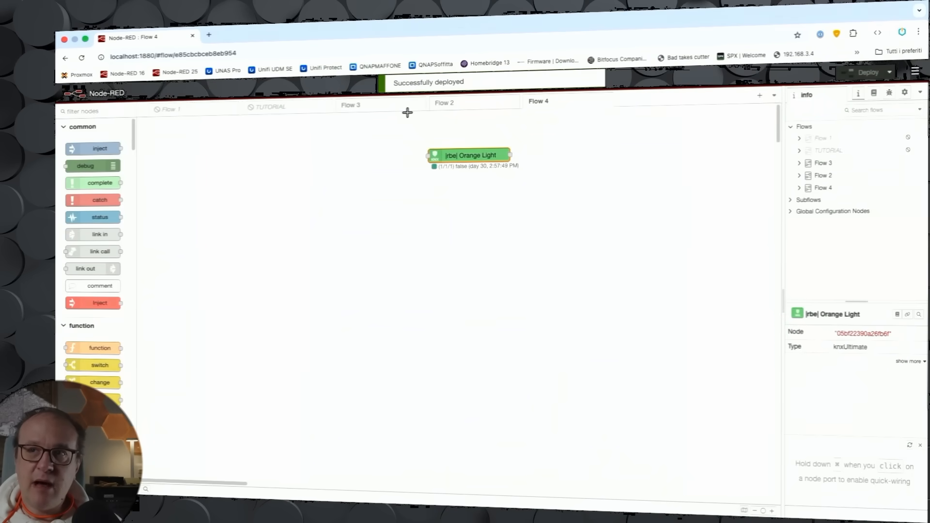
Step: Add an inject node wired to the Orange Light node and delete it again
scroll(407, 111, up, 3)
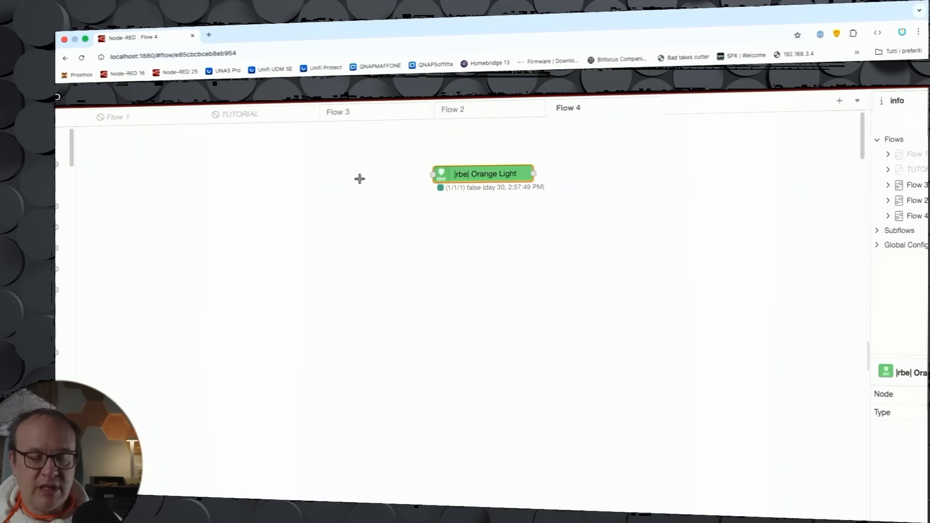
scroll(359, 178, down, 3)
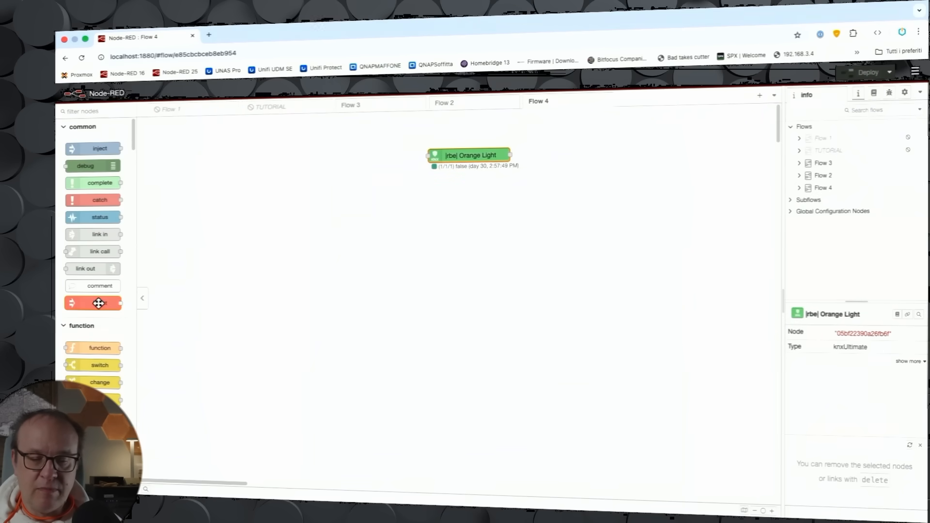
drag(99, 303, 391, 167)
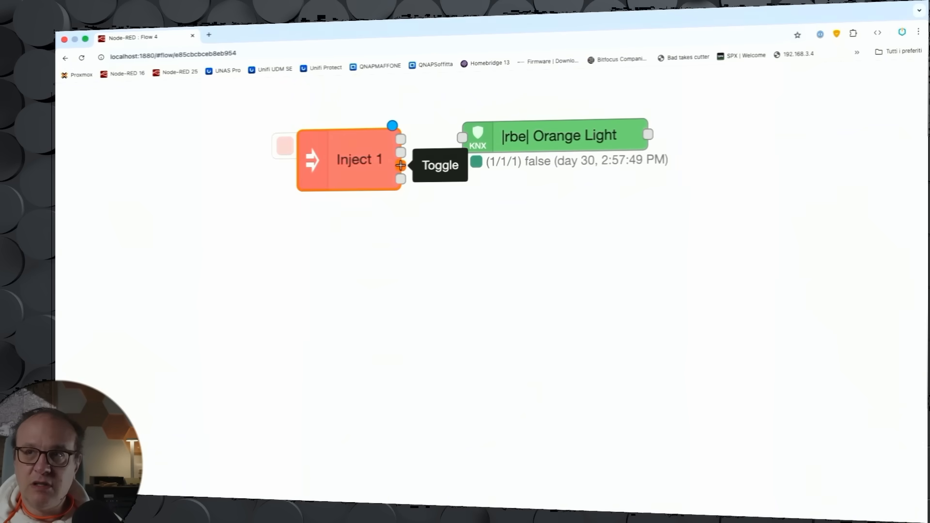
drag(400, 165, 463, 137)
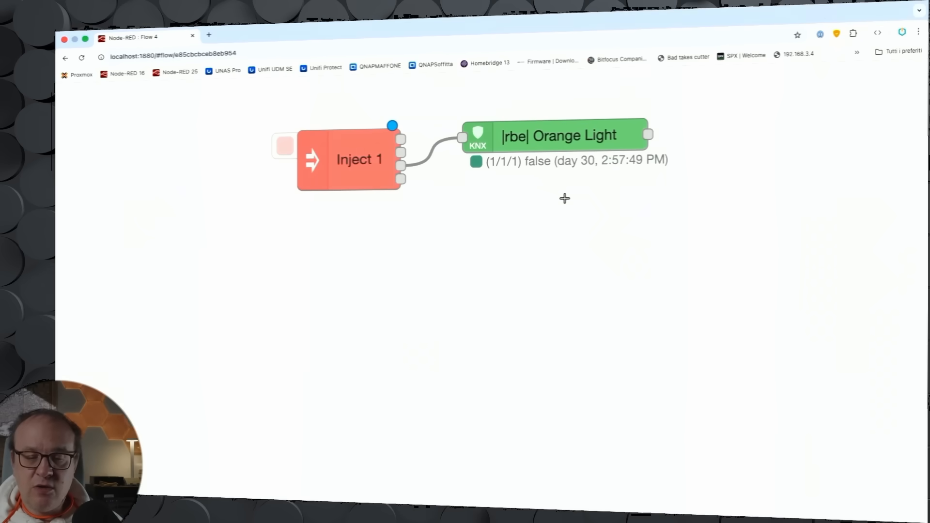
click(372, 155)
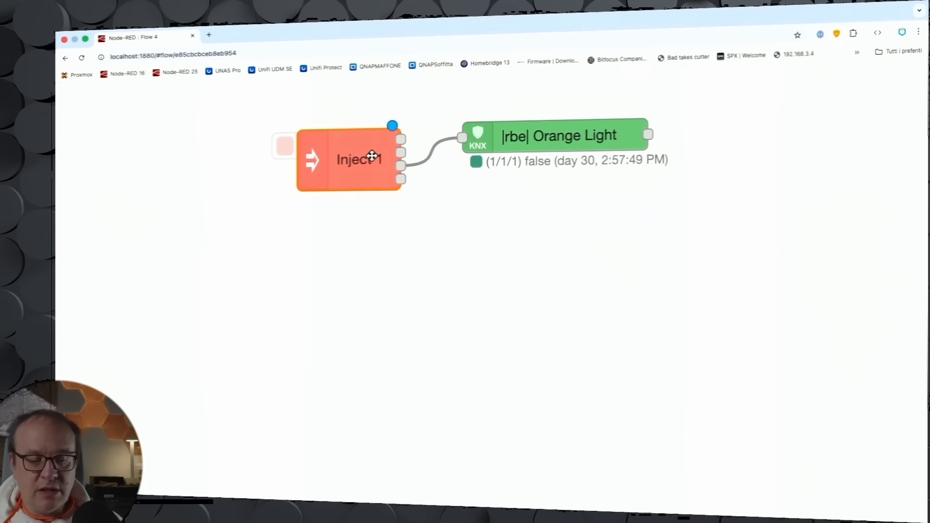
key(Delete)
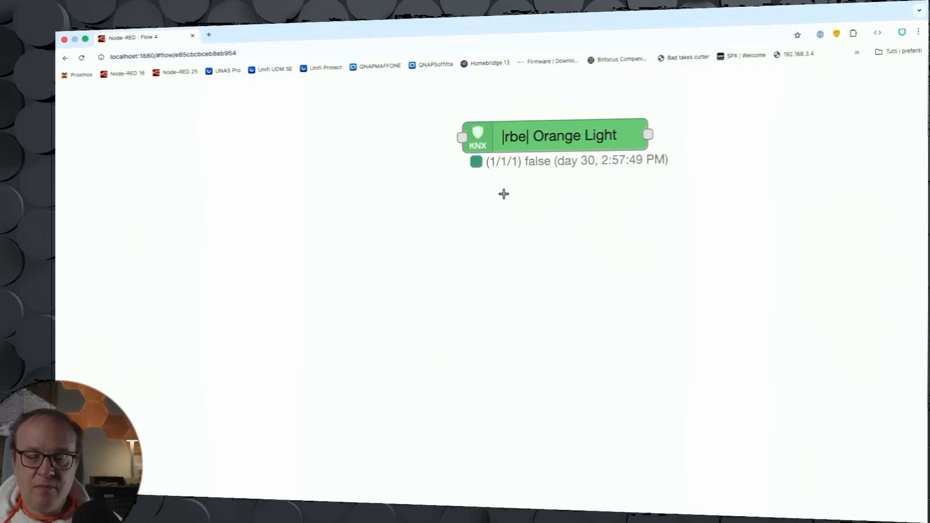
Step: Enable Orange Light's manual command button with the Toggle boolean (write) action and deploy the flow
double_click(540, 137)
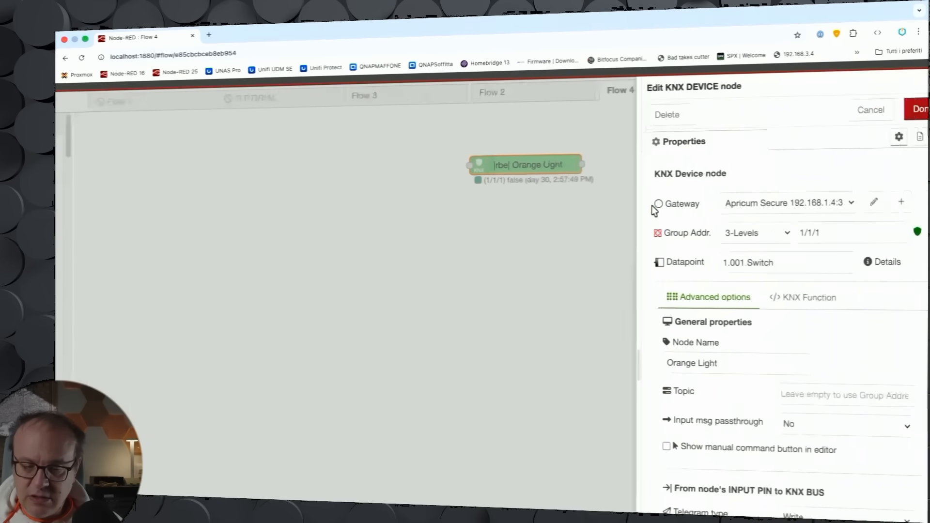
scroll(652, 205, down, 3)
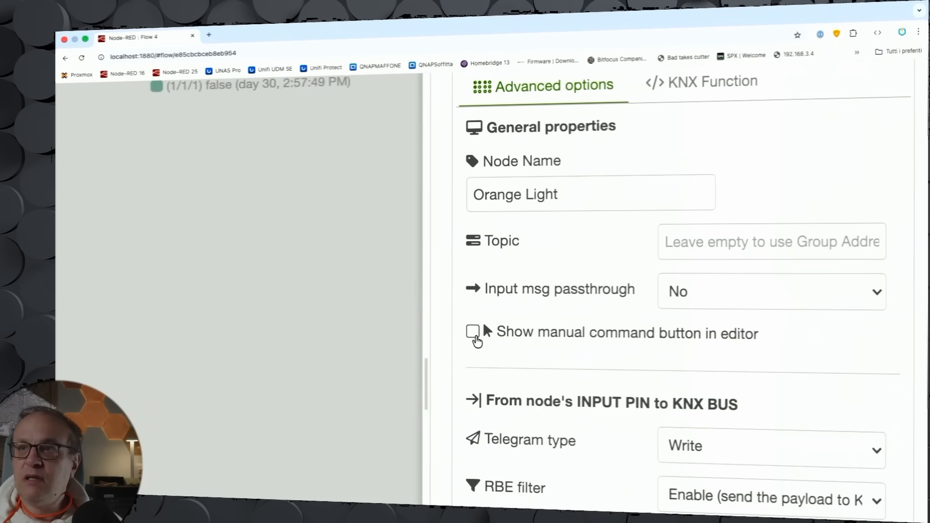
click(473, 332)
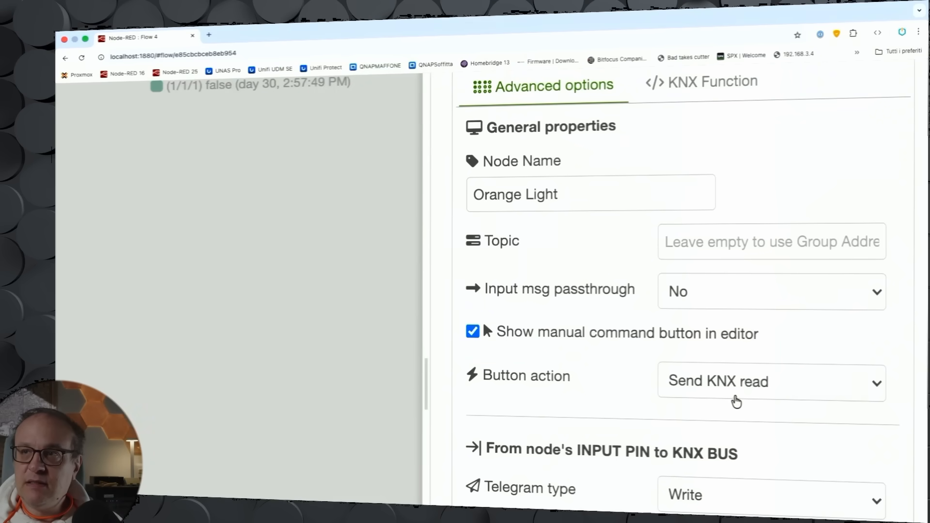
click(735, 402)
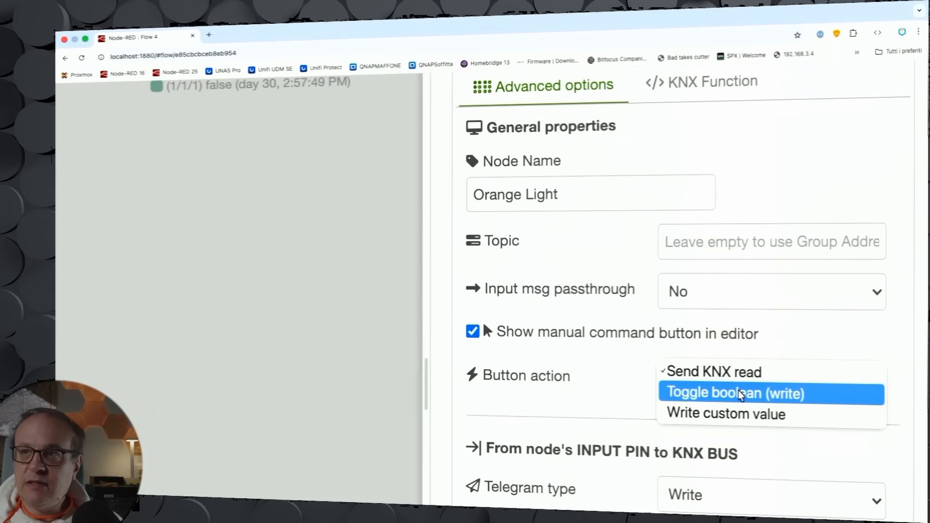
click(740, 394)
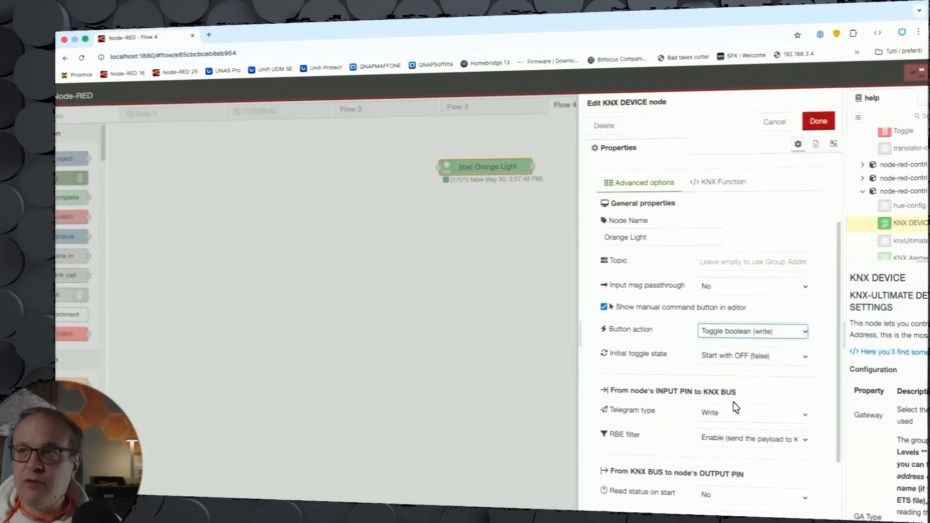
click(818, 121)
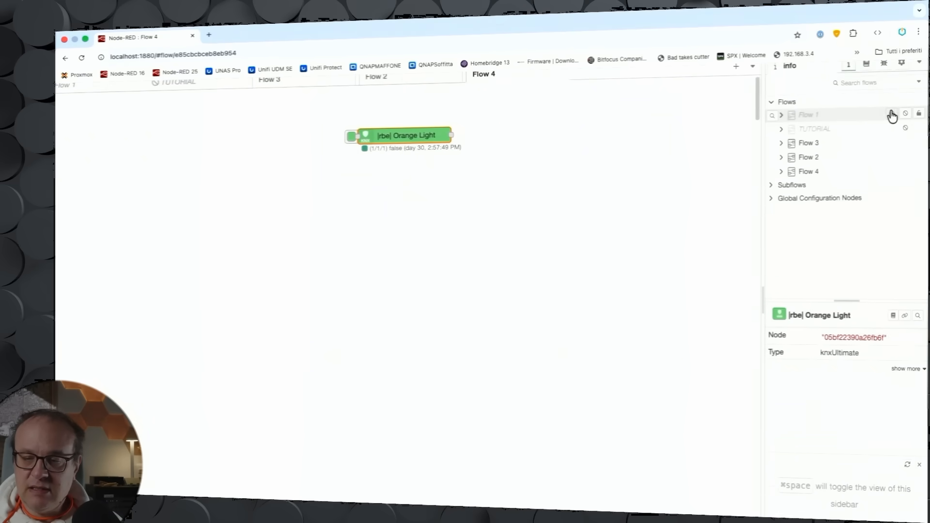
click(858, 74)
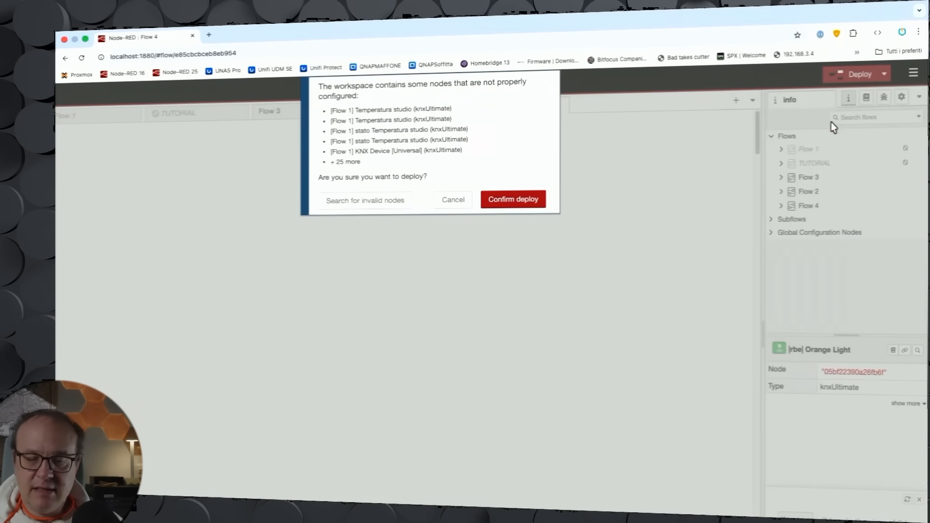
click(535, 206)
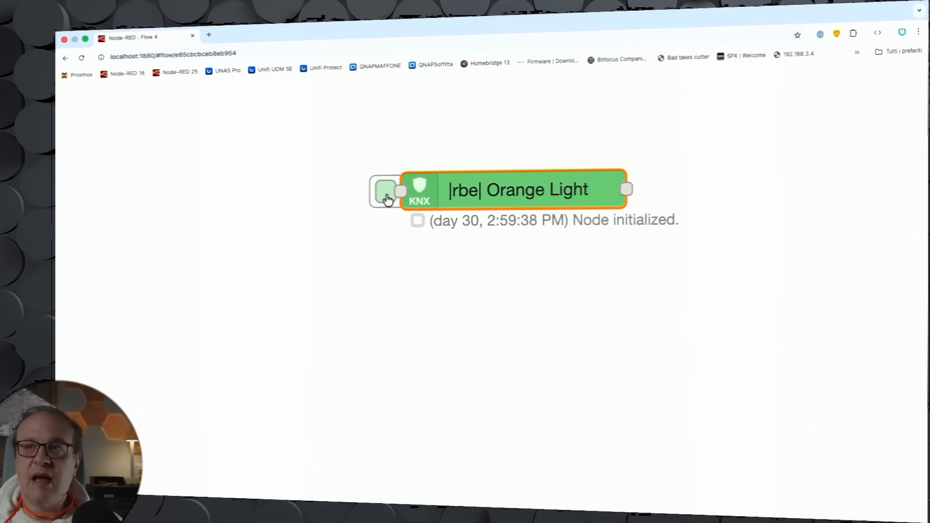
Step: Toggle the Orange Light several times with the node's manual command button
click(386, 197)
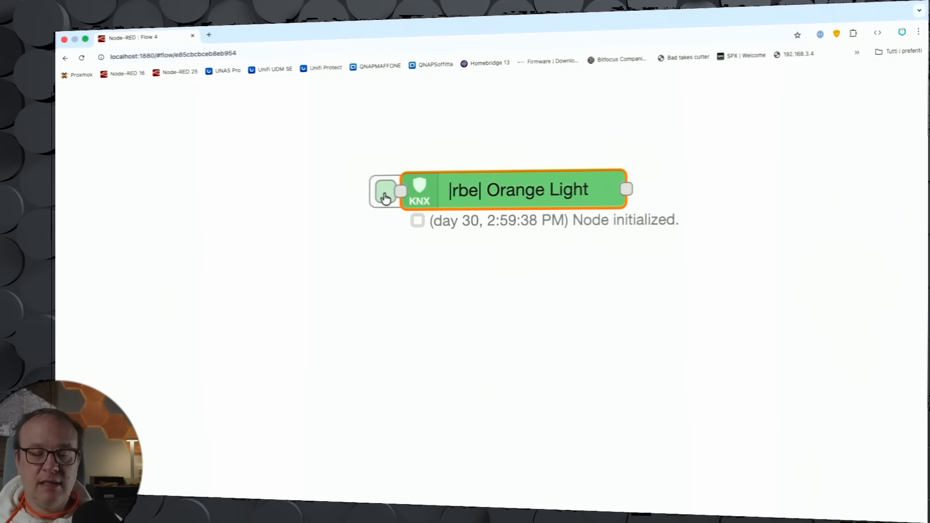
click(385, 197)
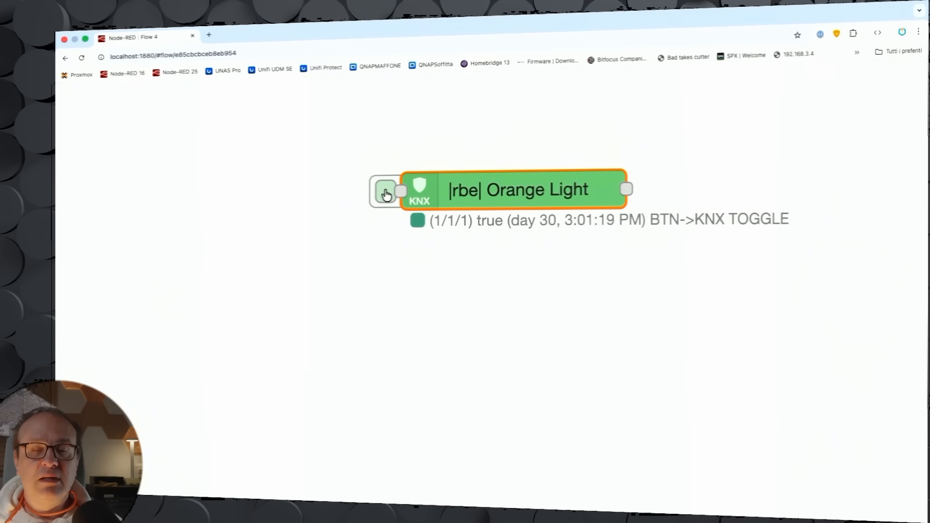
click(386, 194)
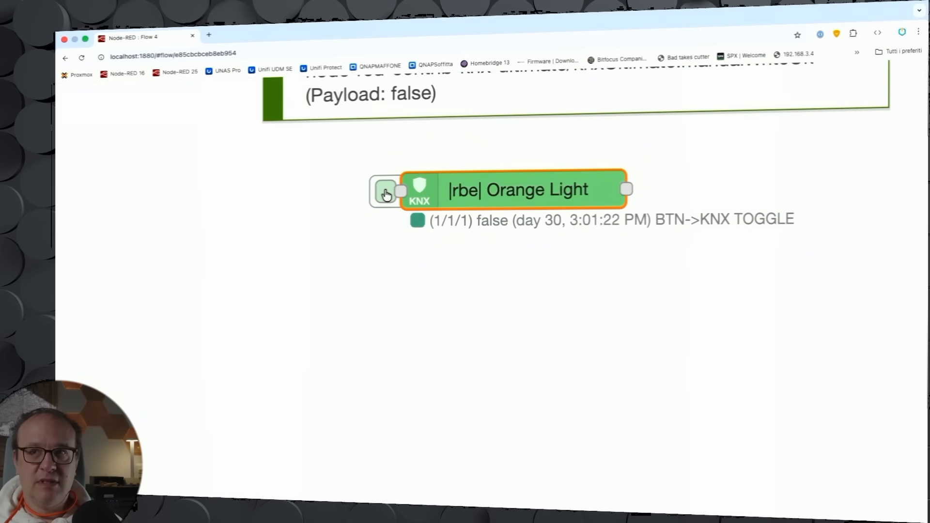
click(386, 194)
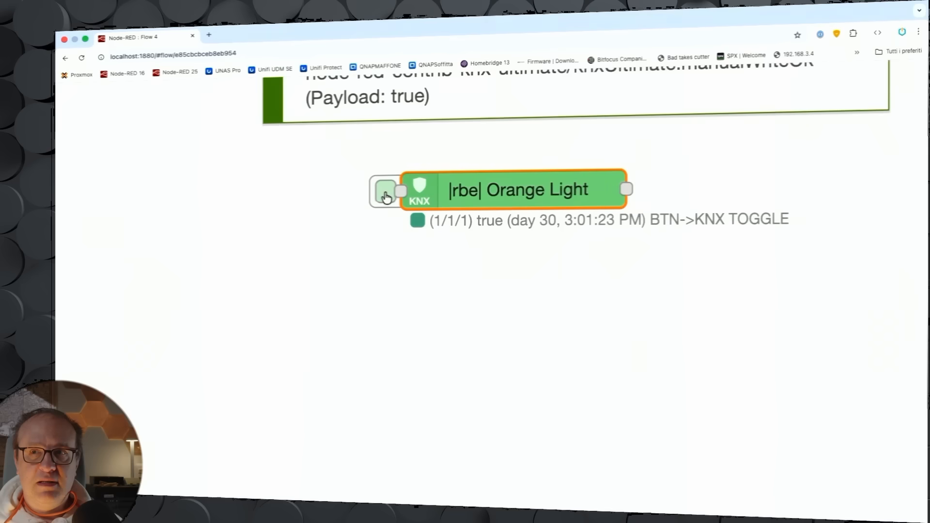
click(385, 196)
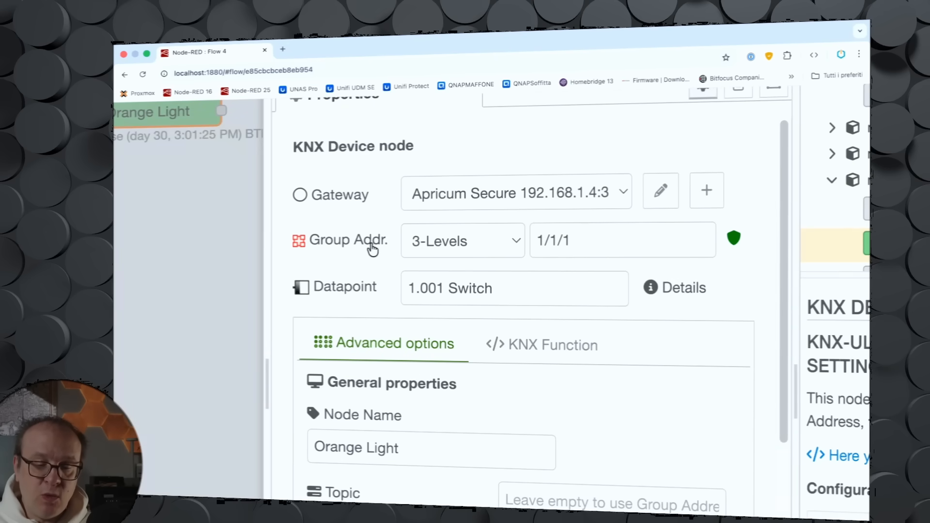
Step: Set Orange Light's group address type to Universal mode (listen to all Group Addresses), after trying Flow, Global and $Env variable
click(517, 245)
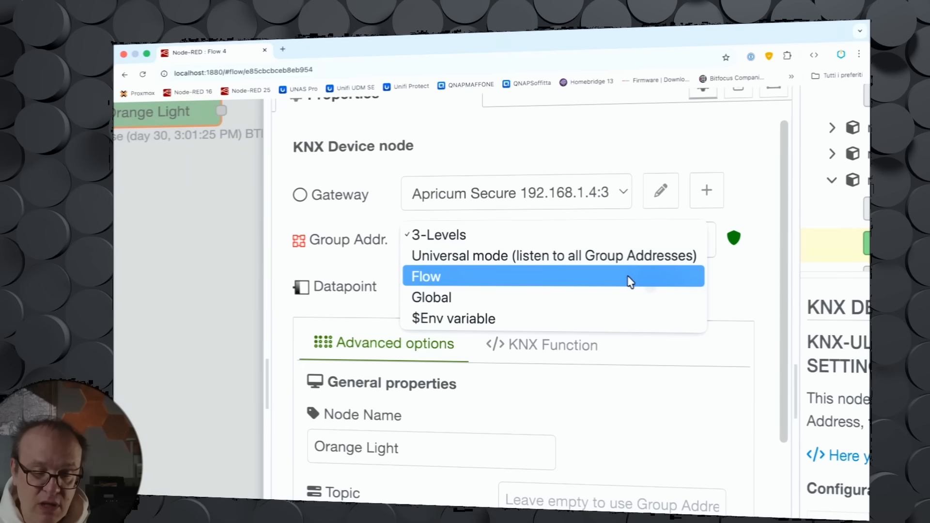
click(629, 277)
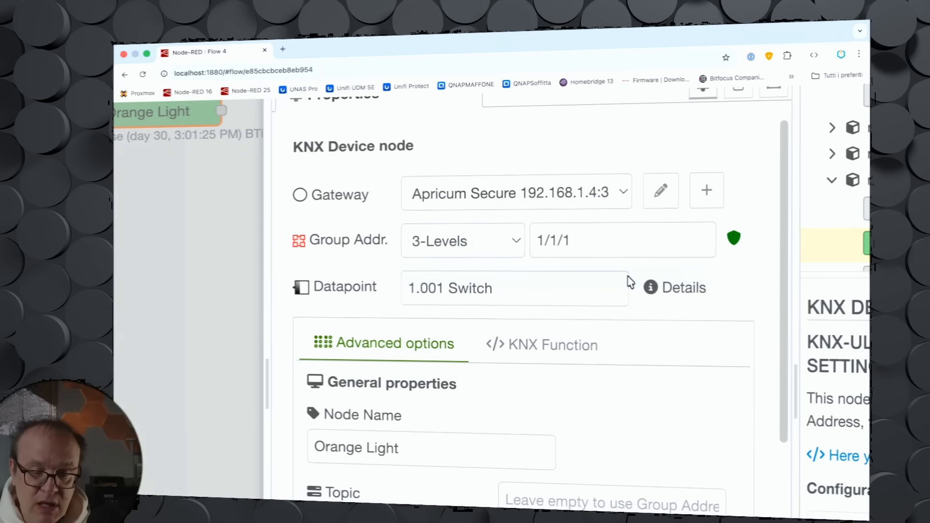
double_click(599, 244)
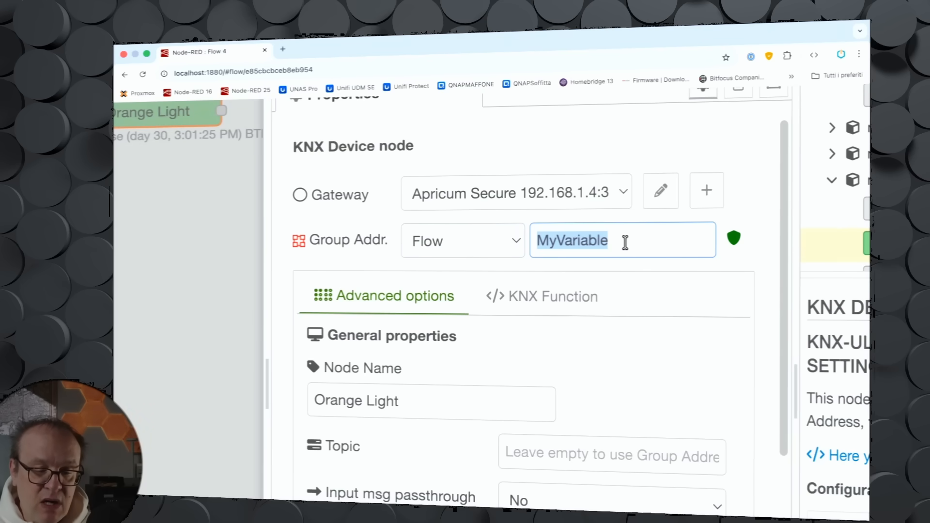
click(522, 244)
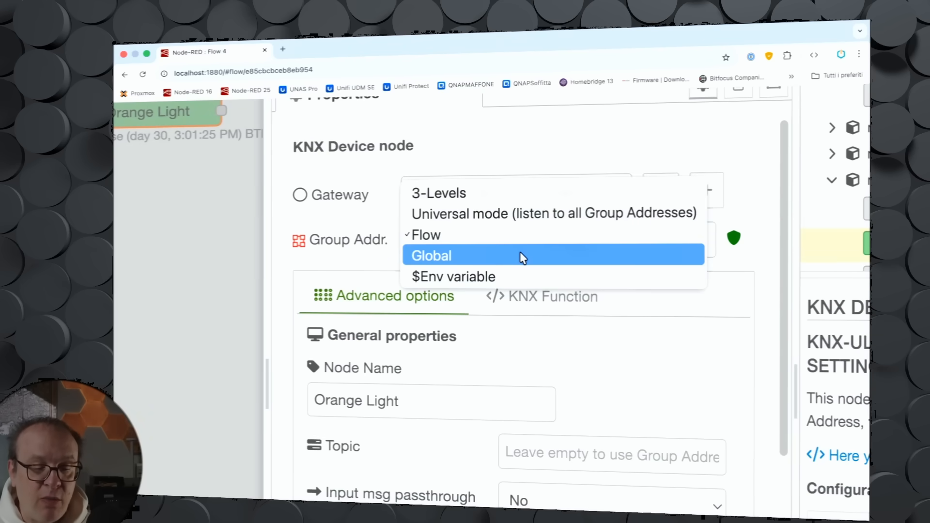
click(519, 252)
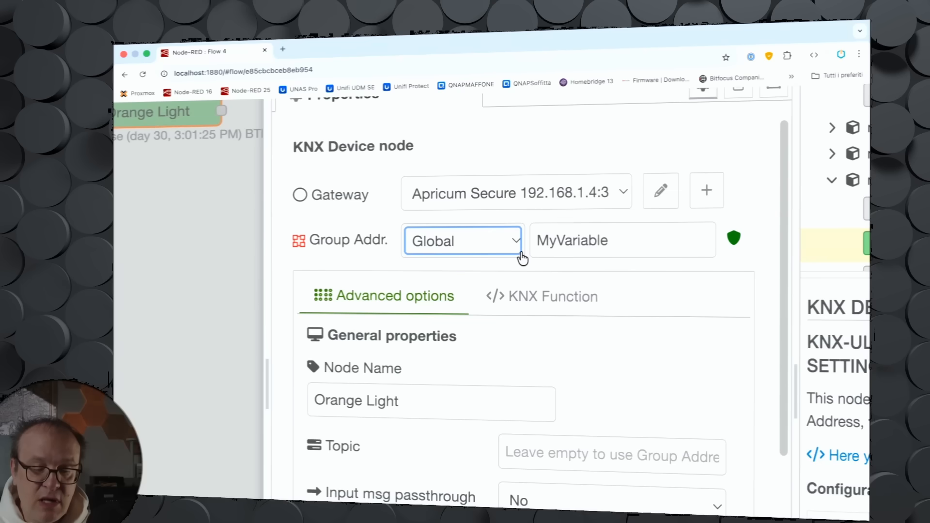
click(517, 248)
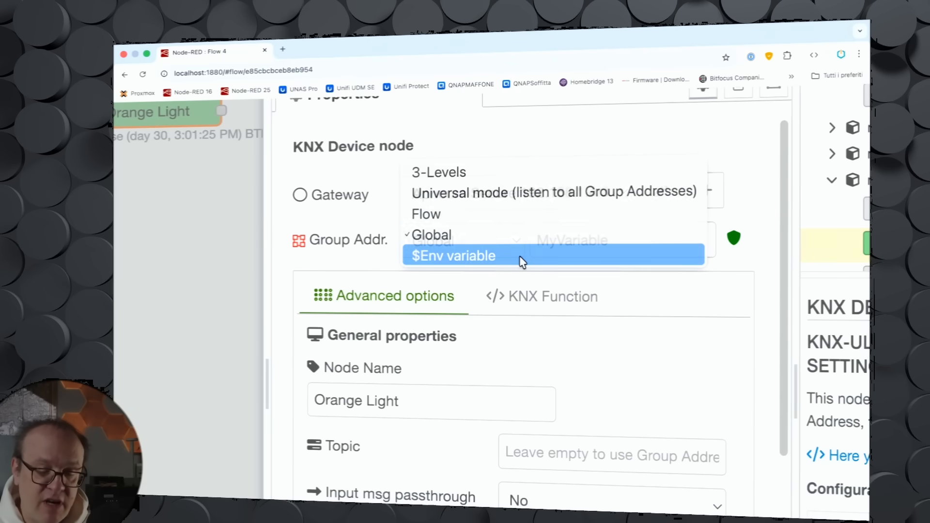
click(523, 260)
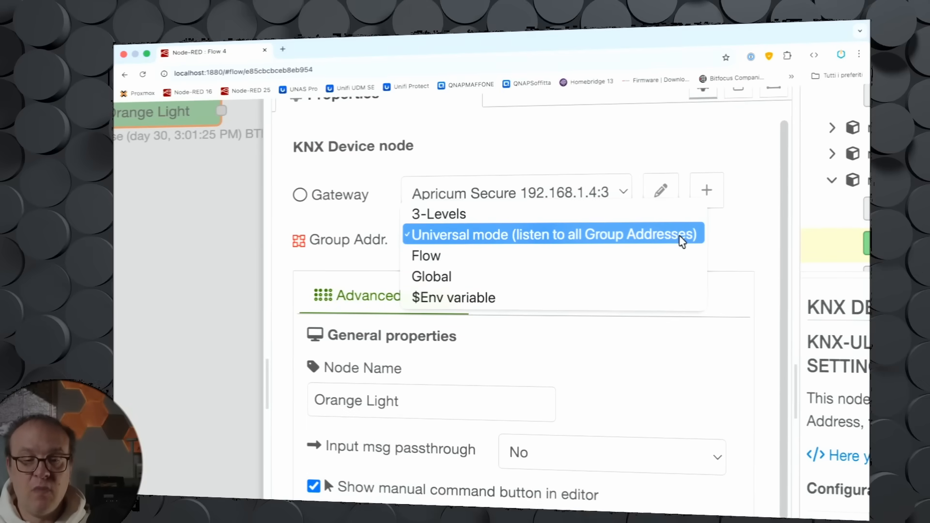
click(678, 236)
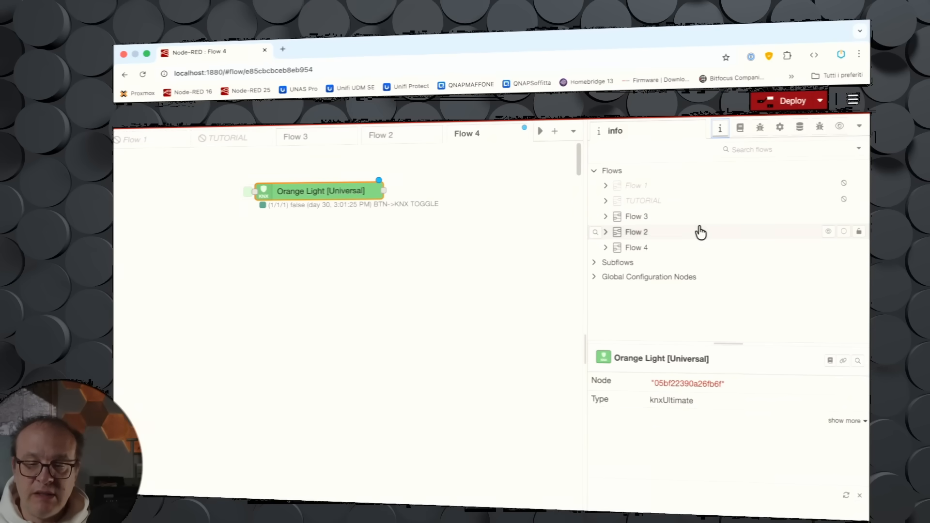
Step: Open the KNX Debug sidebar
click(820, 128)
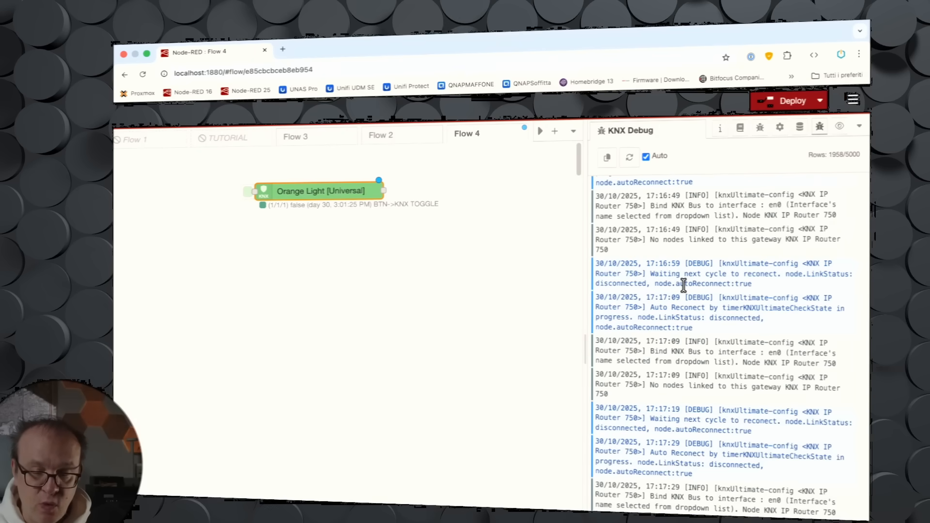
Step: Open the KNX Monitor sidebar for the 1Home Server gateway and refresh its telegram list
click(840, 128)
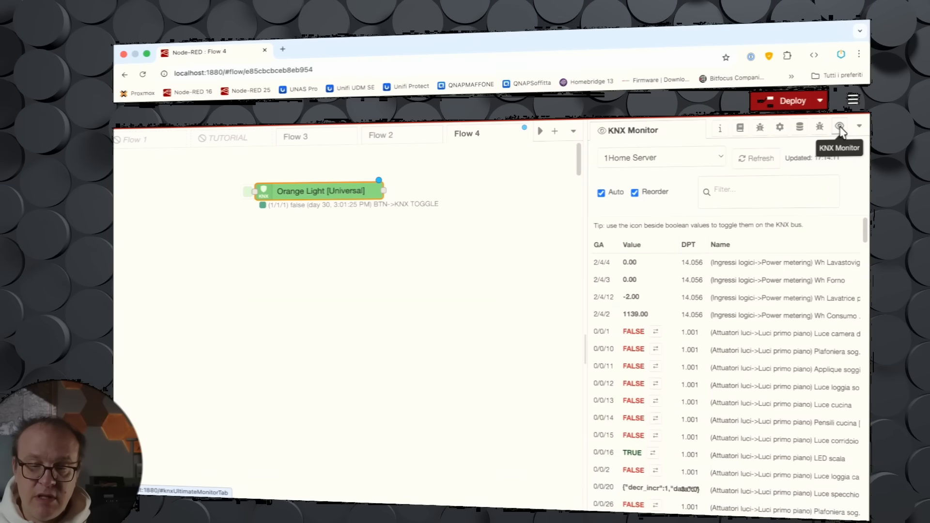
click(721, 159)
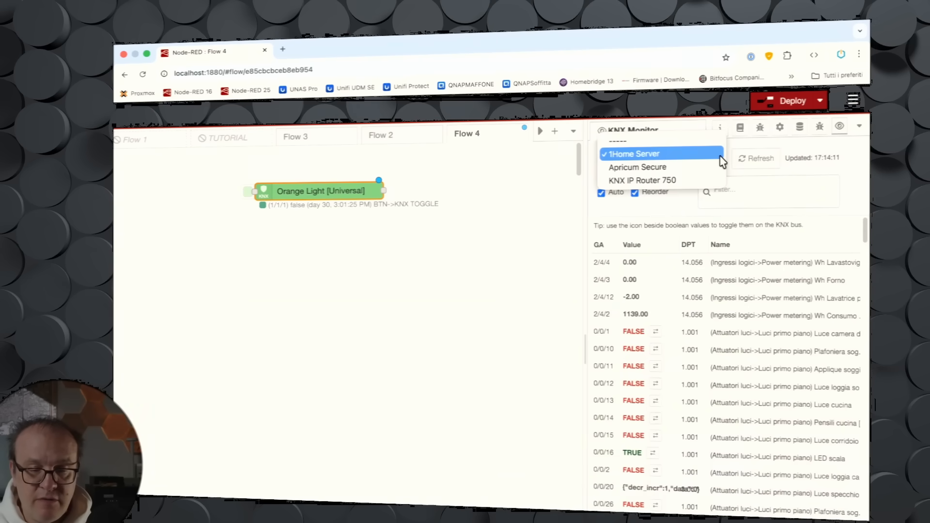
click(662, 154)
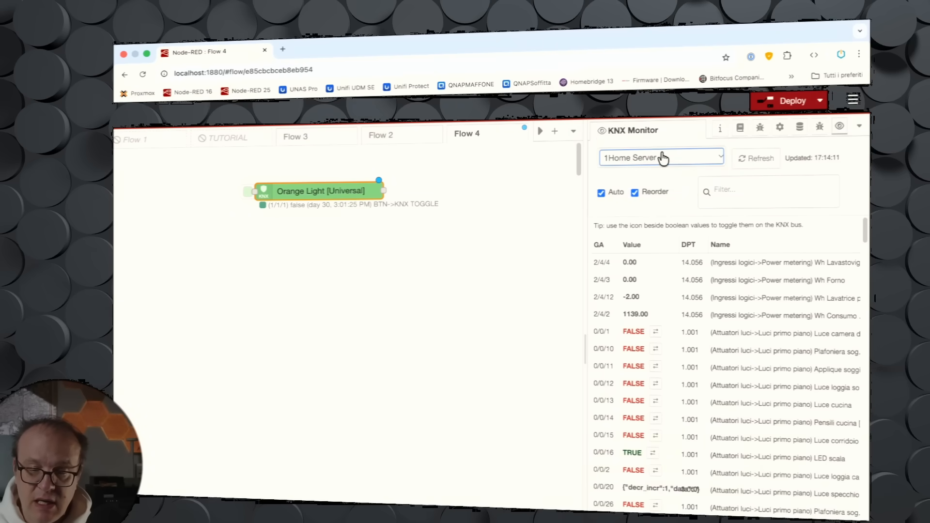
click(744, 162)
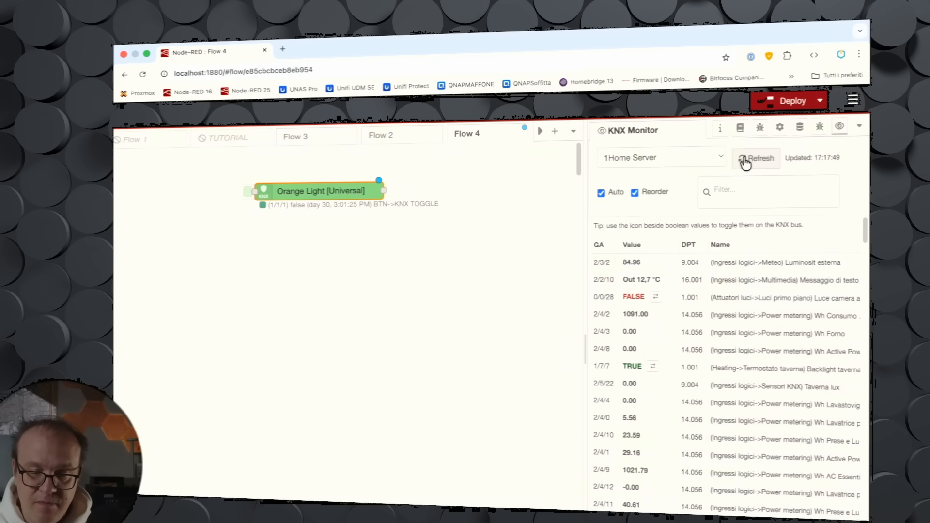
Step: Turn off Reorder in the KNX Monitor and toggle group address 0/0/16 off and back on
click(635, 193)
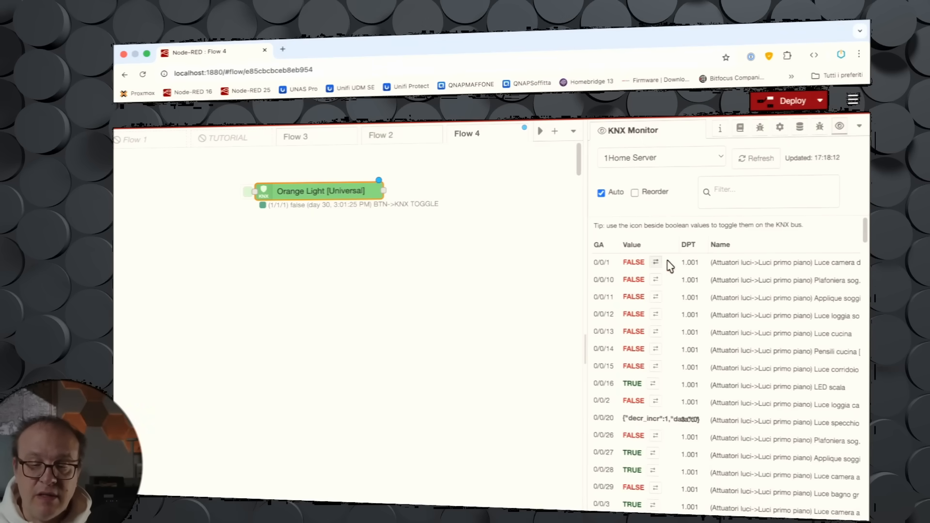
scroll(734, 264, up, 5)
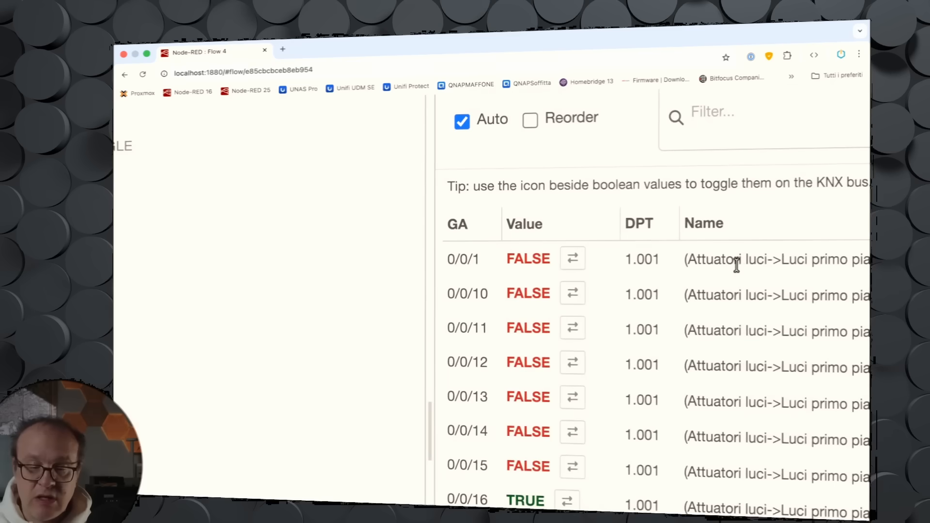
scroll(736, 265, right, 2)
scroll(736, 265, left, 2)
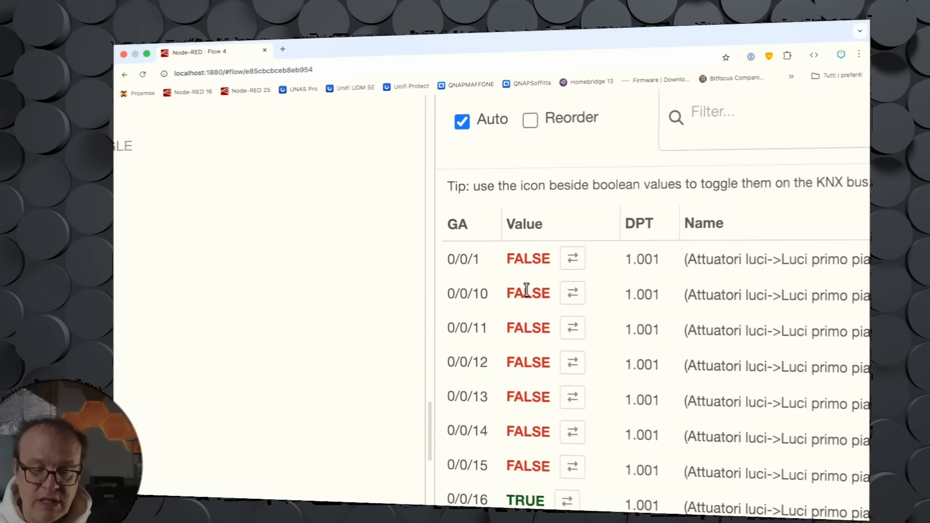
scroll(527, 291, down, 2)
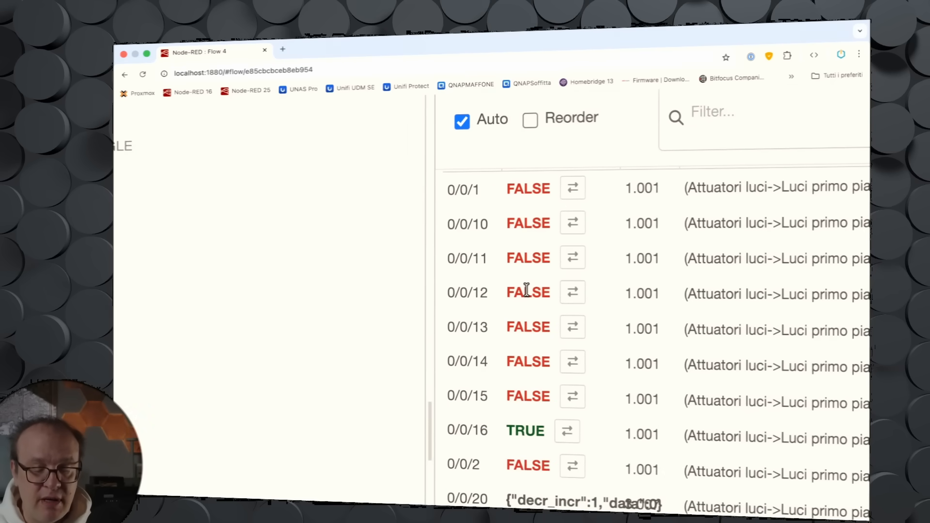
scroll(526, 291, down, 2)
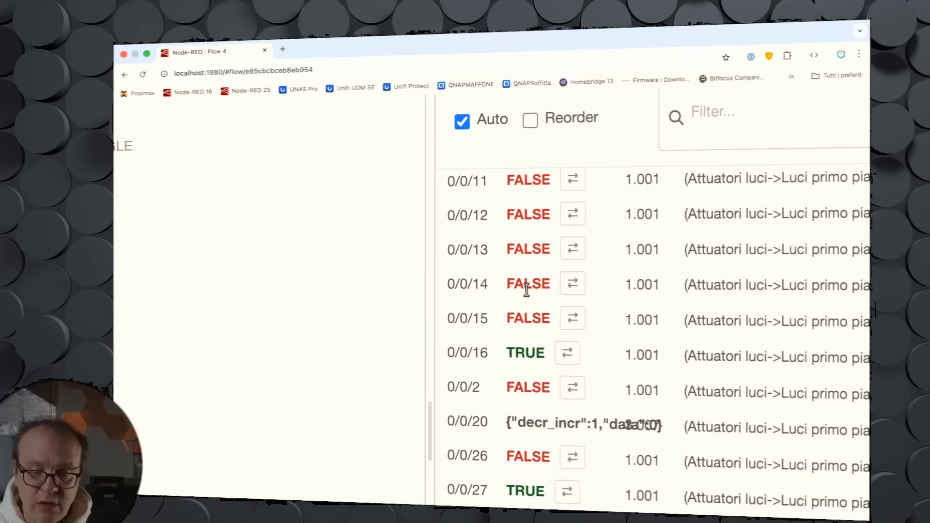
click(569, 358)
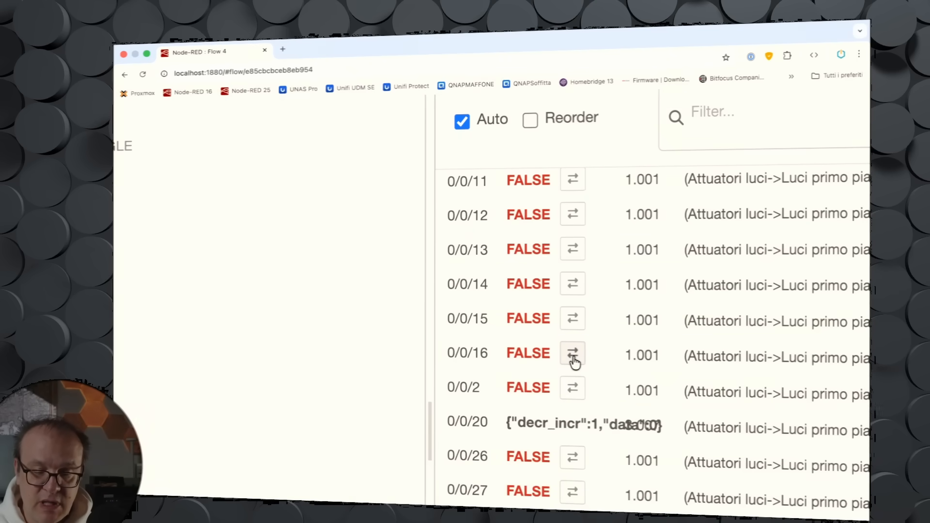
click(574, 359)
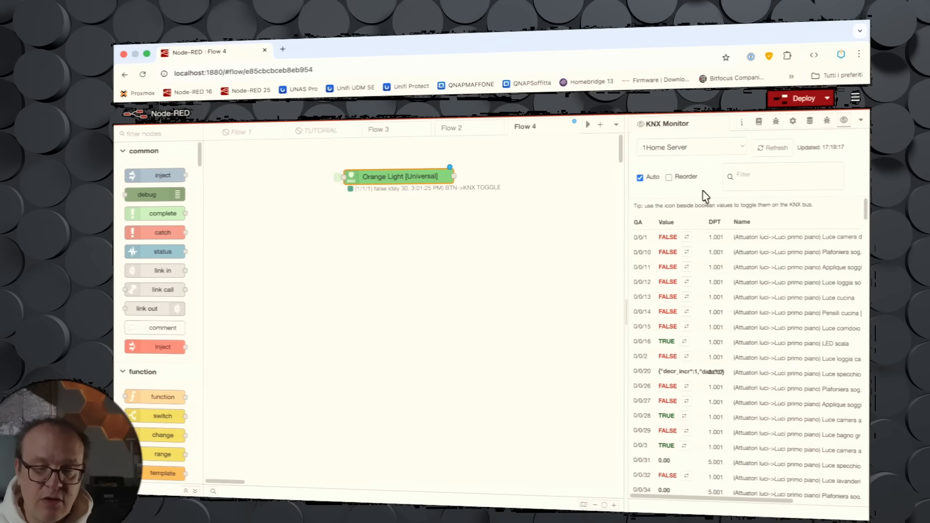
Step: Filter the KNX Monitor list for group address 1/1/0
scroll(766, 175, up, 5)
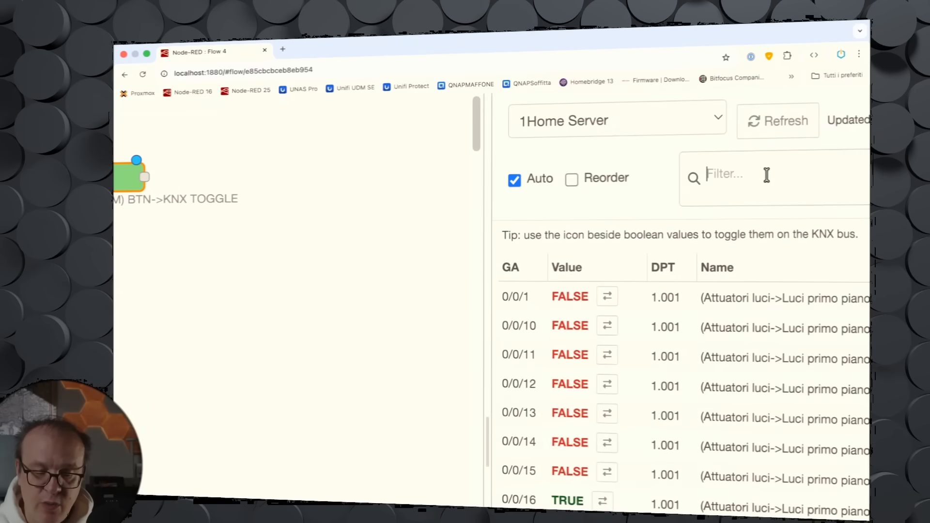
text(/1/)
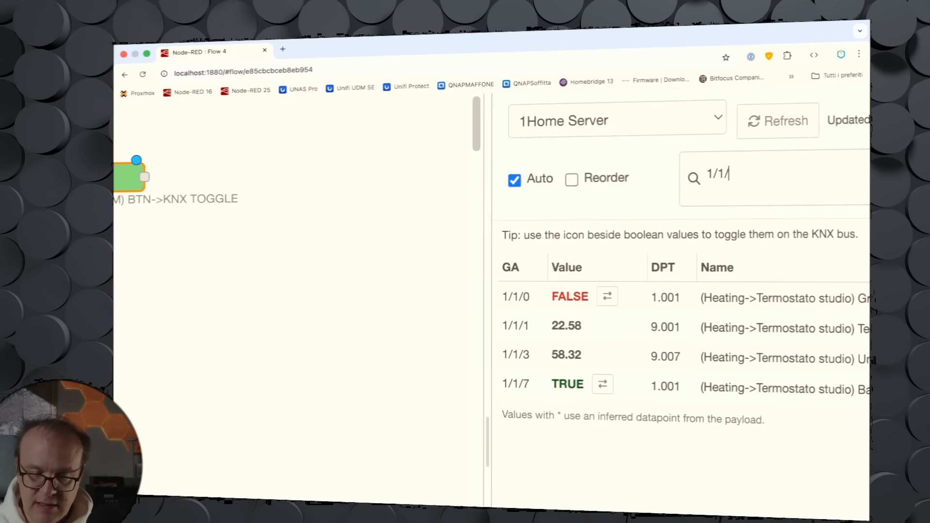
text(0)
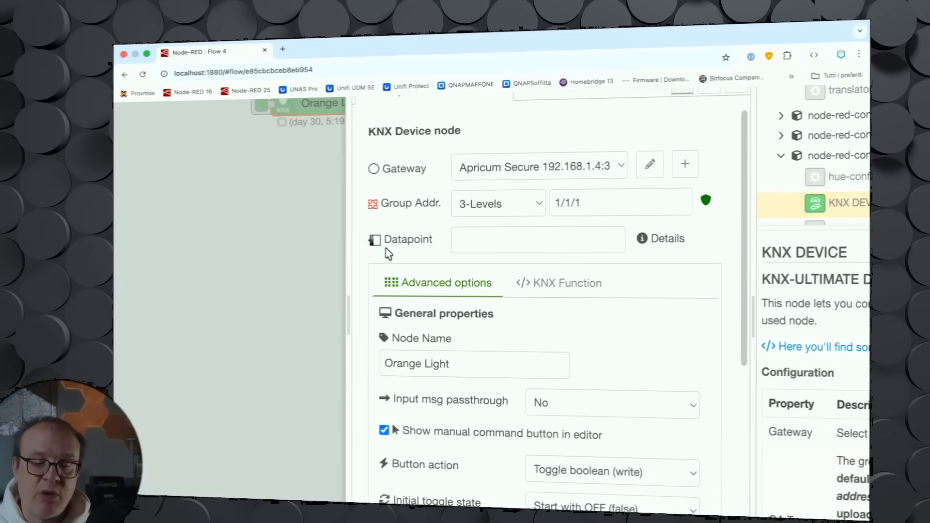
Step: Replace the Orange Light node's datapoint with 1.001 Switch
click(455, 247)
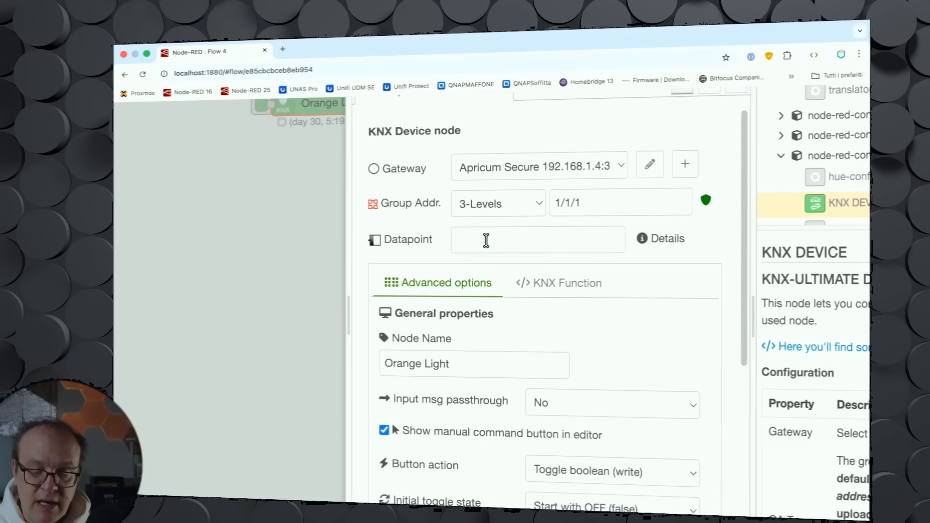
scroll(521, 310, down, 5)
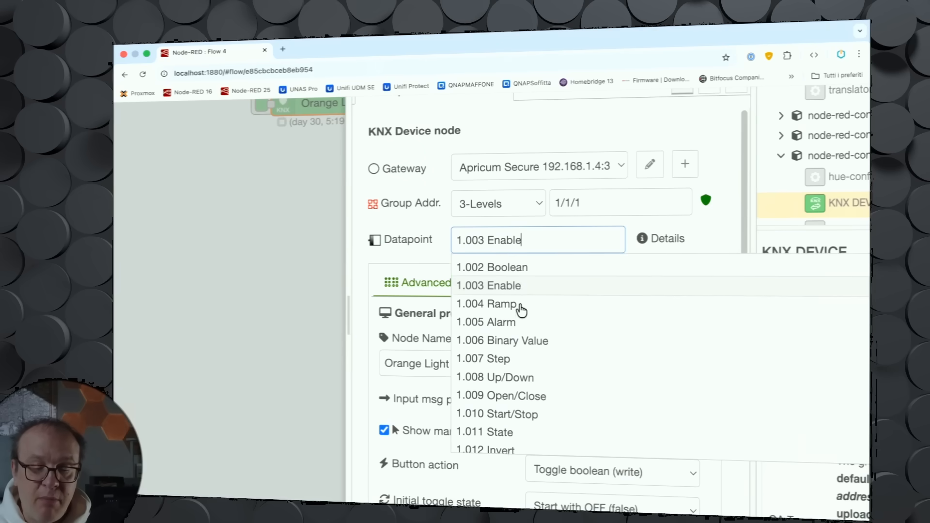
scroll(521, 310, down, 10)
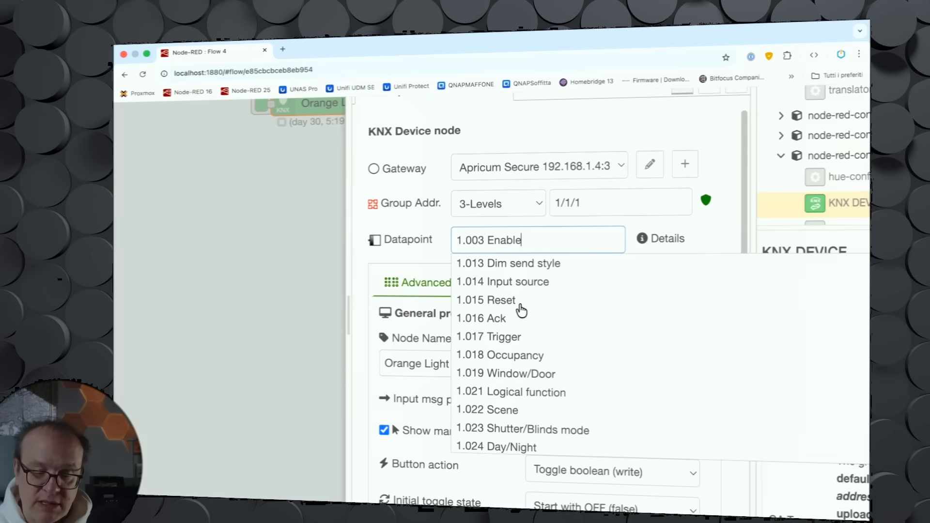
scroll(521, 310, down, 10)
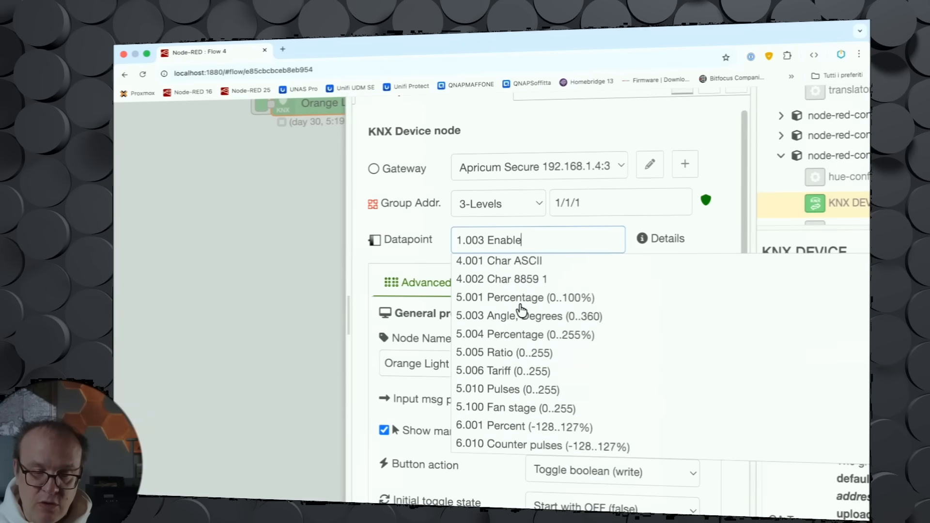
key(BackSpace)
key(BackSpace)
key(BackSpace)
key(BackSpace)
key(BackSpace)
key(BackSpace)
key(BackSpace)
key(BackSpace)
key(BackSpace)
key(BackSpace)
key(BackSpace)
key(BackSpace)
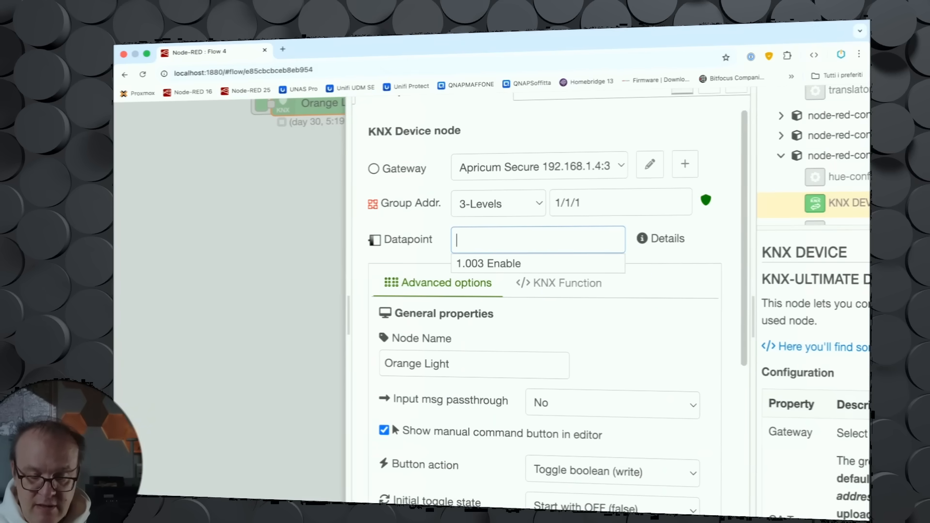
text(sw)
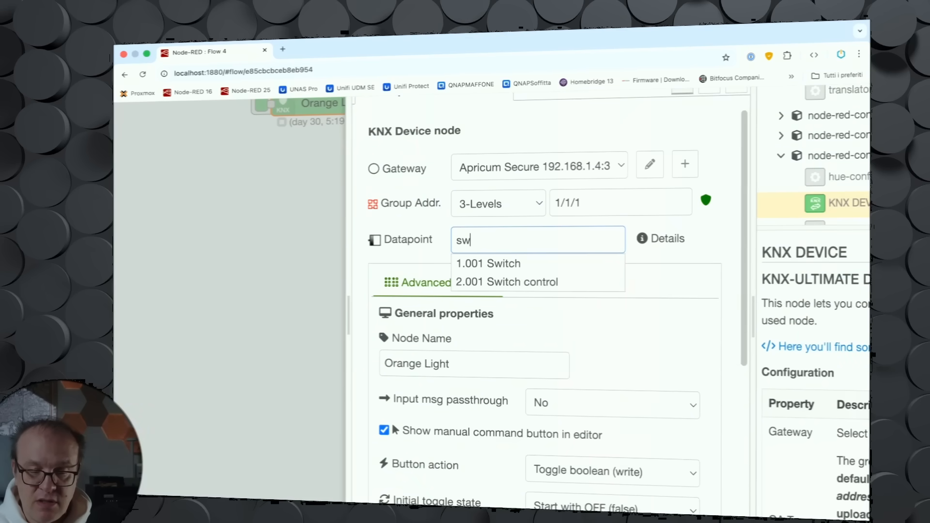
click(516, 265)
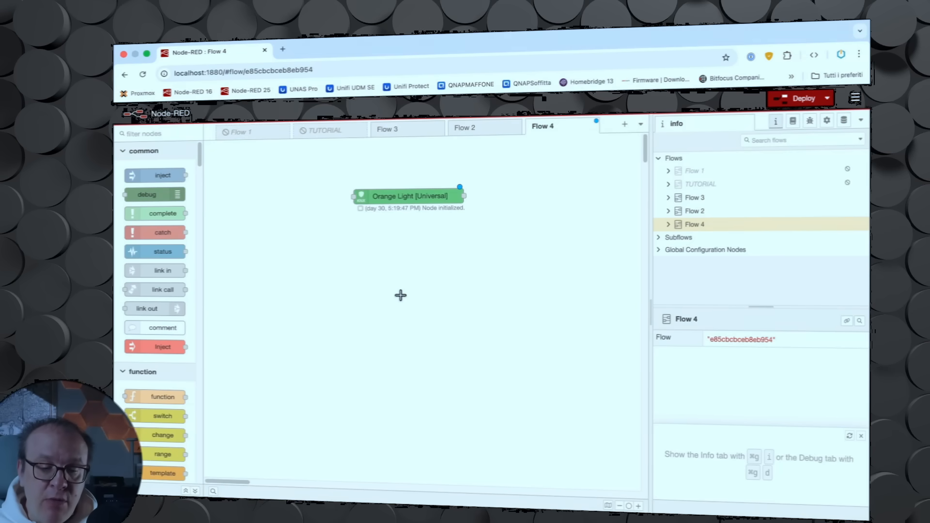
Step: Search the installed palette nodes for the boolean logic ultimate package, then close the settings
click(855, 100)
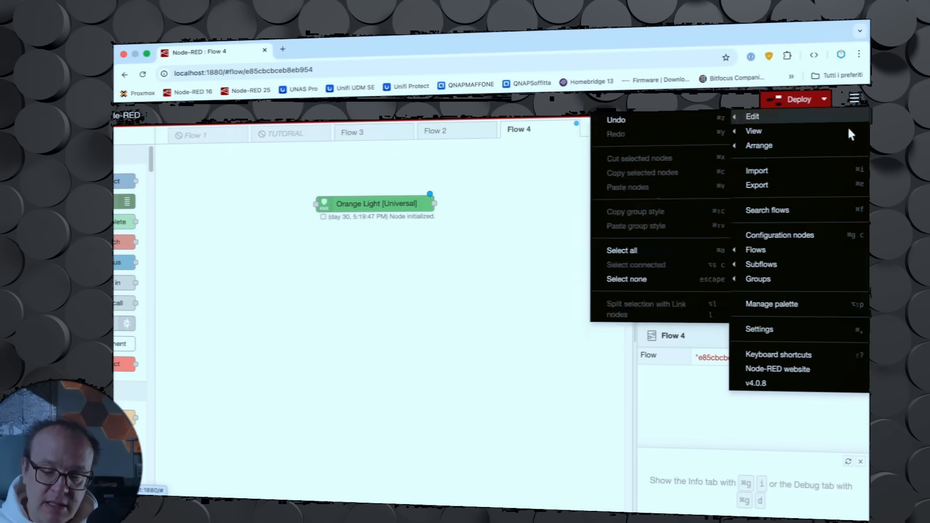
click(780, 306)
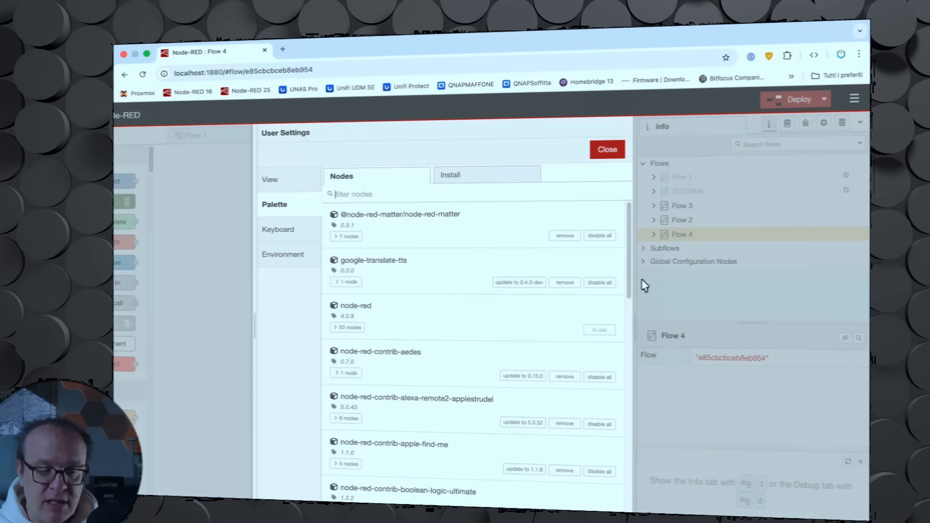
click(384, 195)
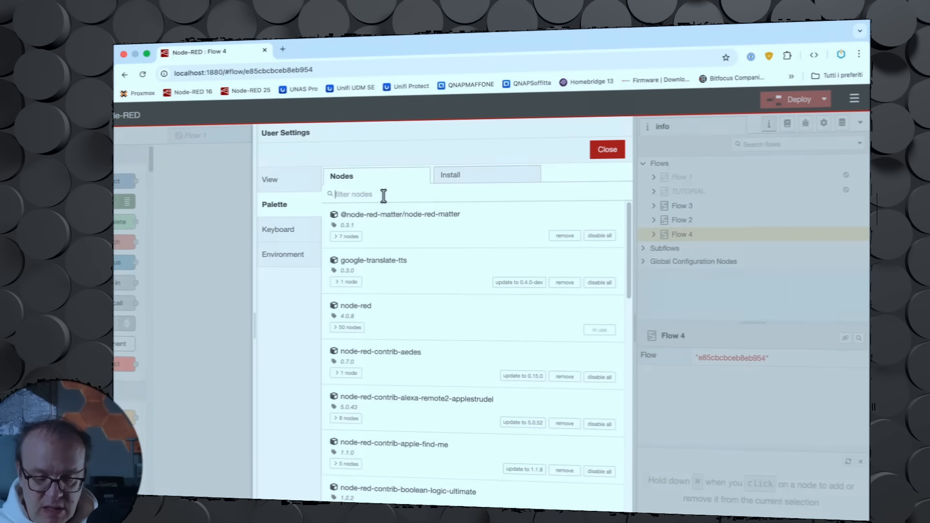
text(boole)
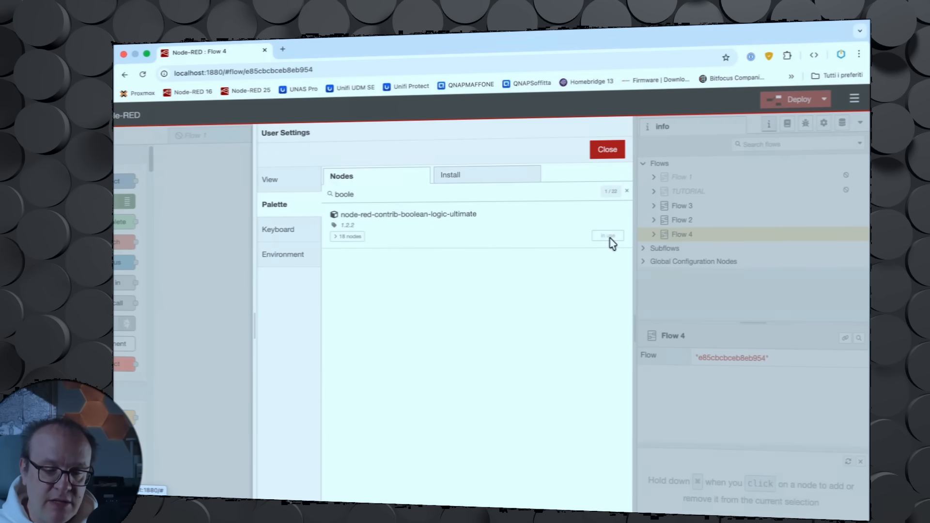
click(612, 153)
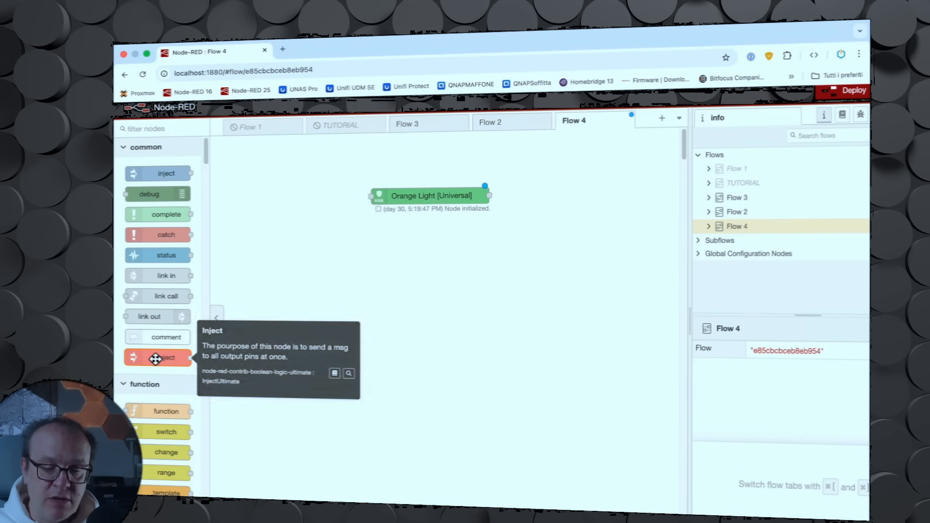
Step: Place an Inject Ultimate node left of Orange Light and wire its output to Orange Light's input
drag(155, 357, 287, 198)
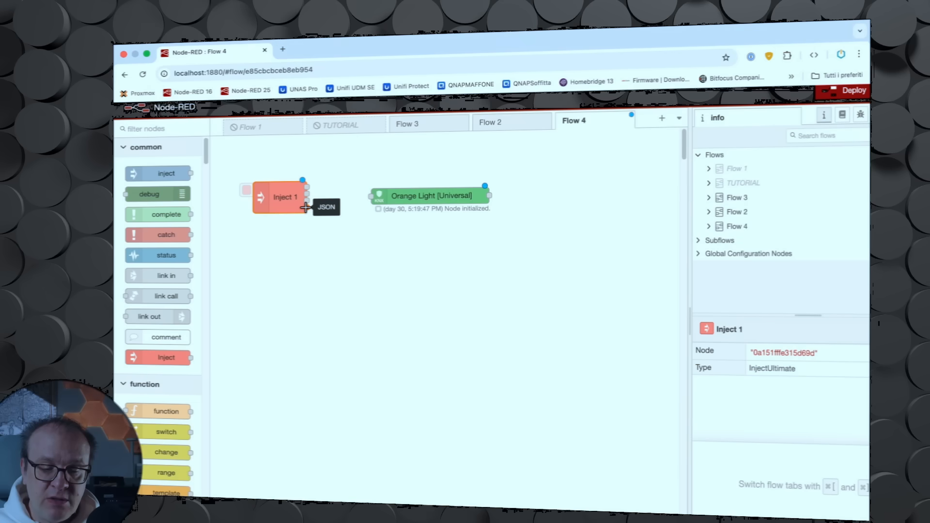
drag(329, 207, 369, 195)
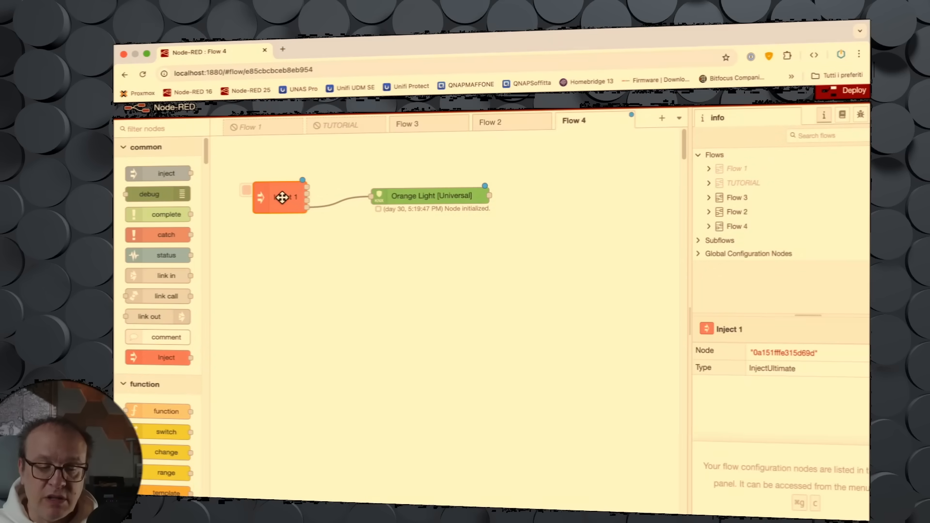
Step: Set the Inject node's JSON payload to true in place of "hello"
double_click(283, 198)
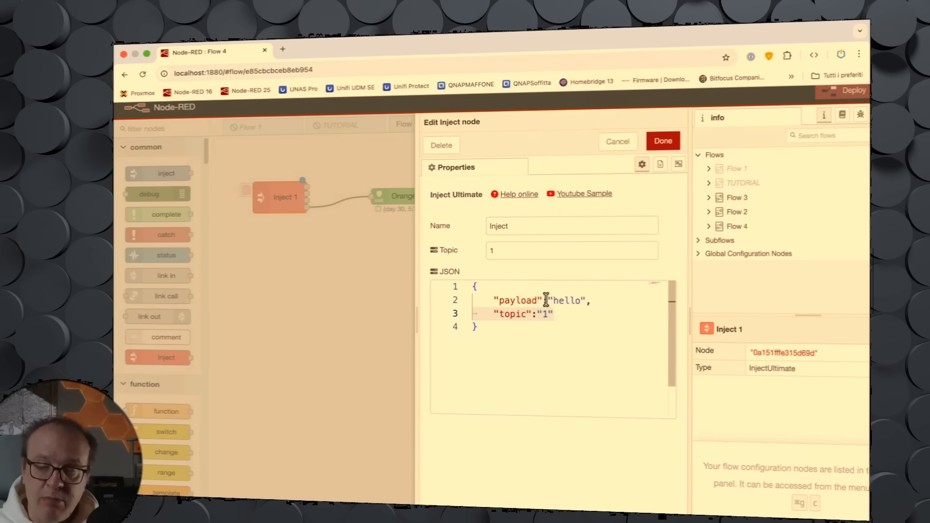
scroll(570, 304, up, 8)
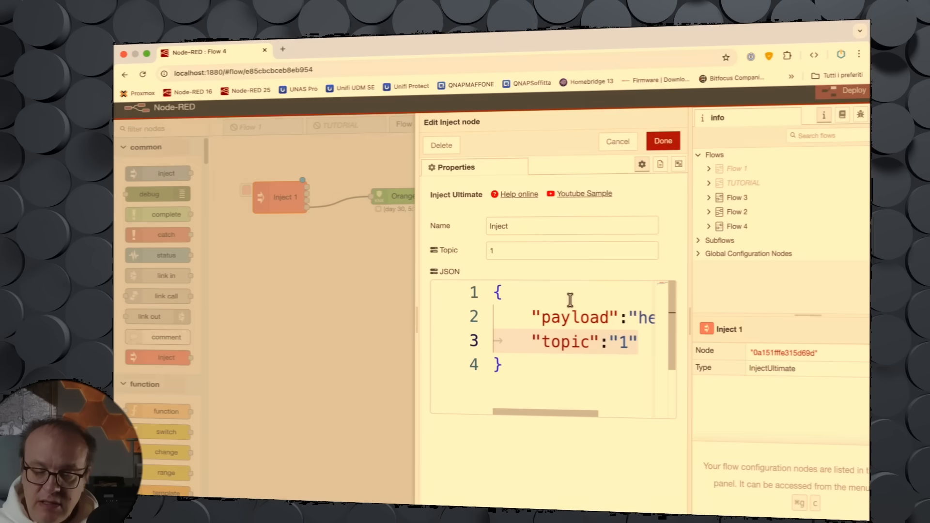
scroll(580, 304, down, 6)
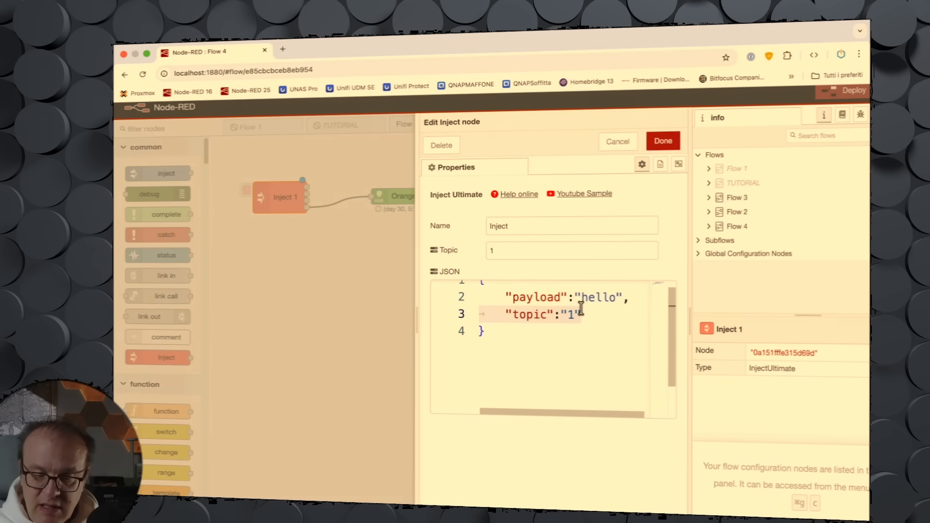
drag(576, 297, 611, 297)
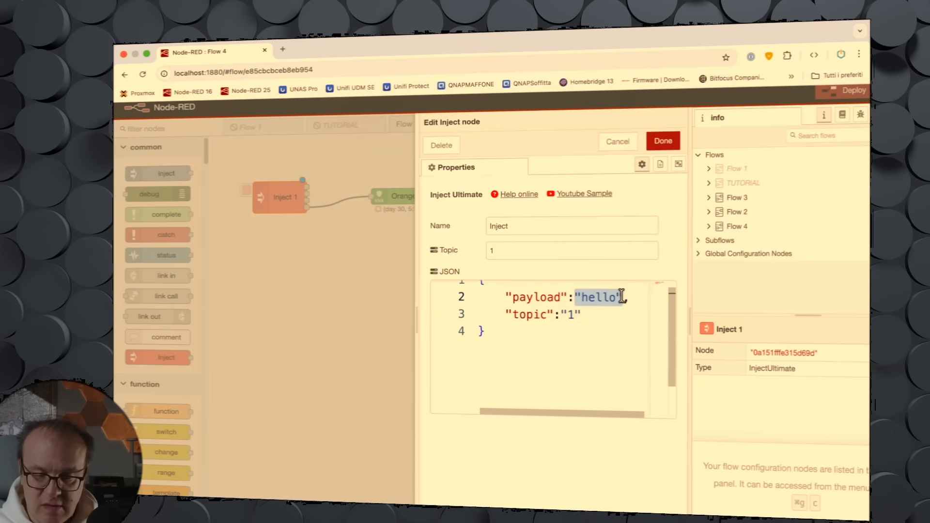
text(tru)
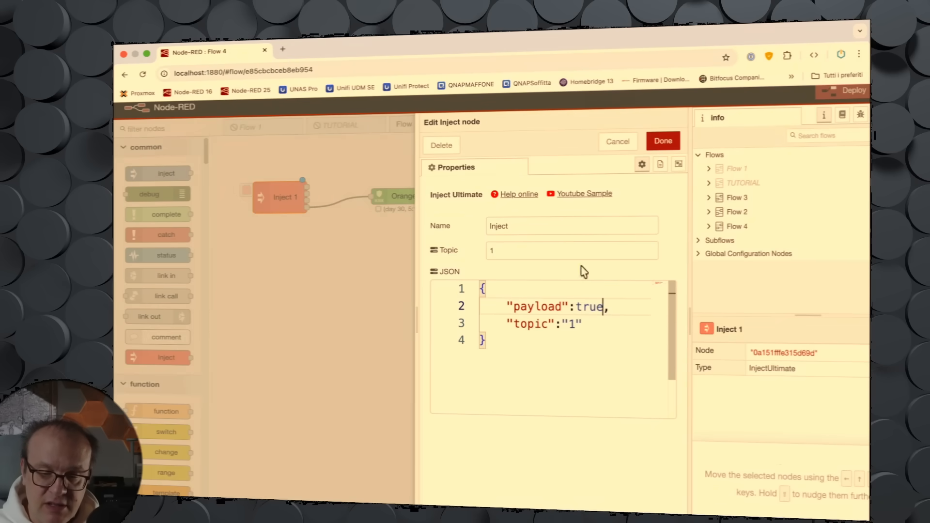
click(661, 141)
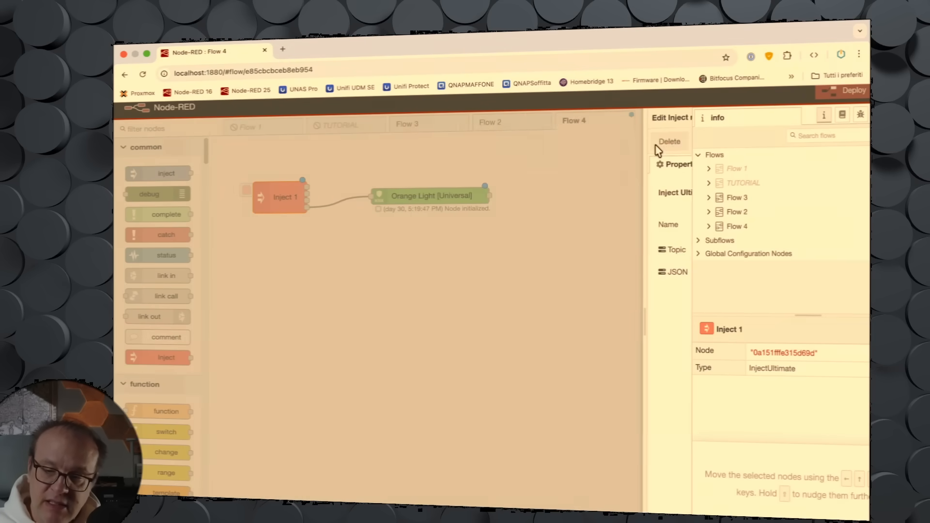
Step: Deploy the flow despite the unconfigured-nodes warning and trigger the Inject node to send its payload to Orange Light
click(844, 94)
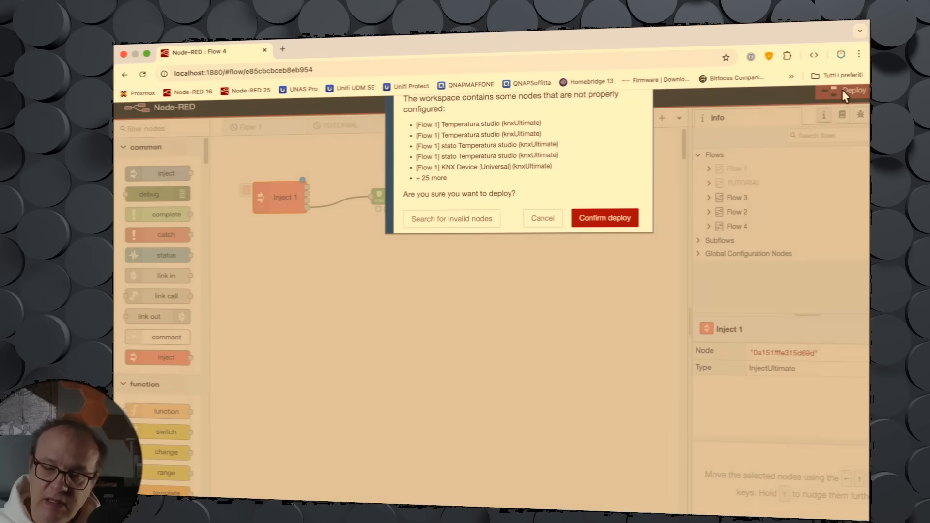
click(605, 218)
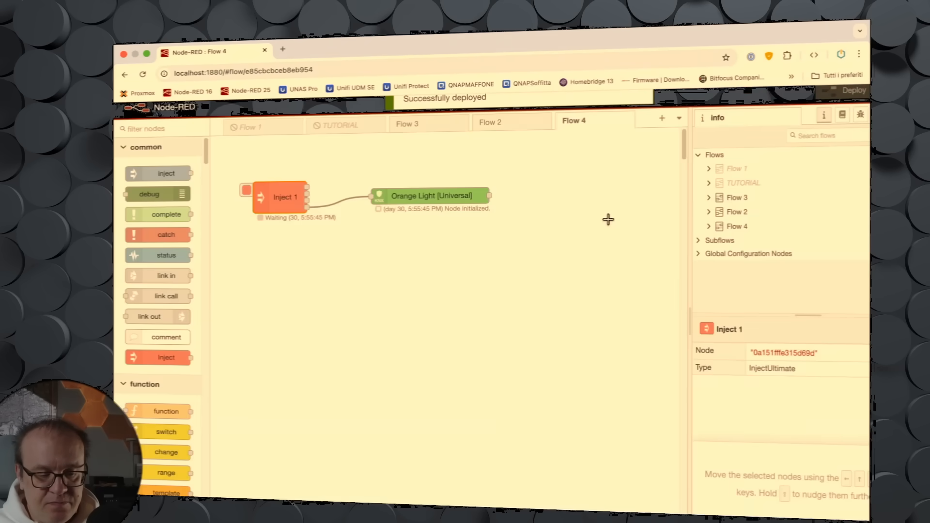
click(412, 196)
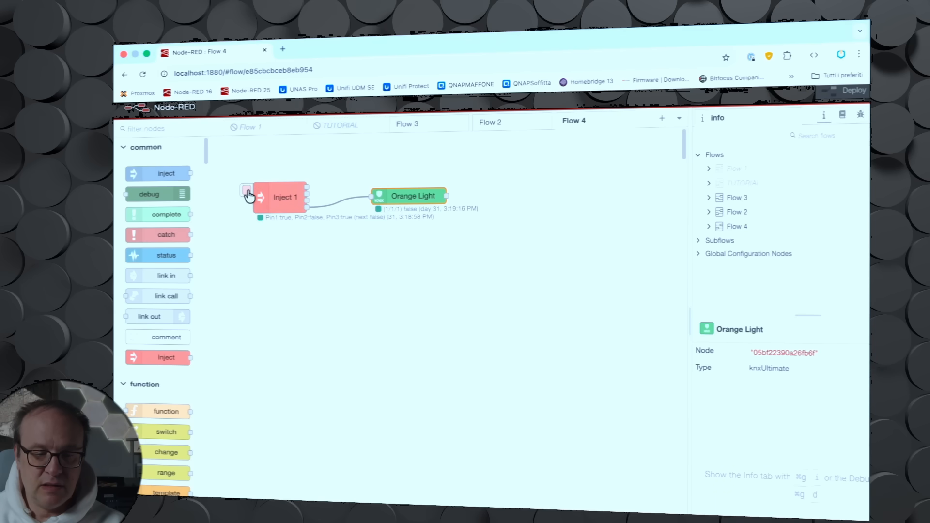
click(247, 194)
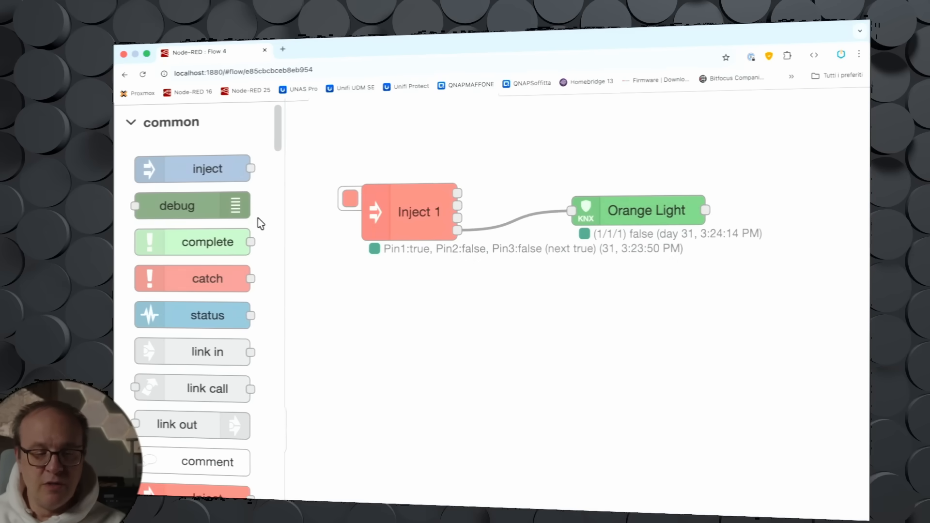
Step: Review the Inject 1 node's JSON payload settings and delete the Inject 1 node
click(416, 219)
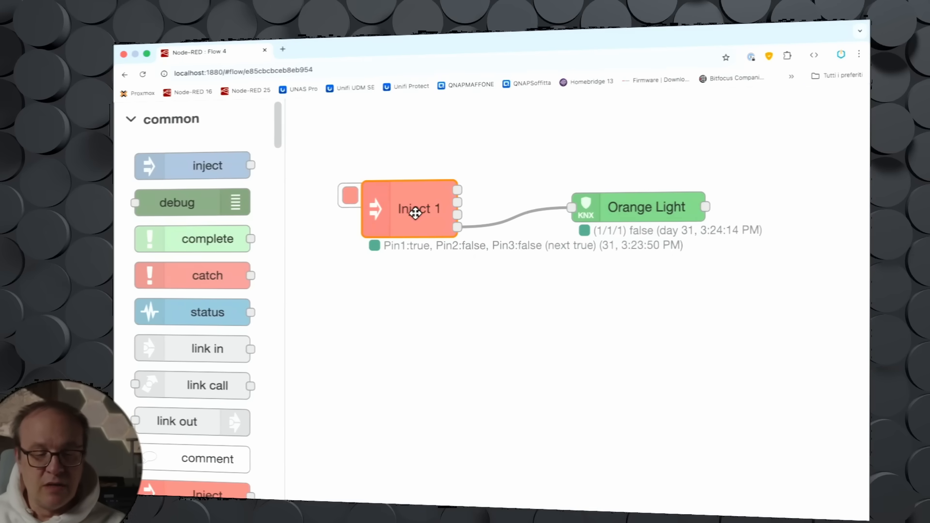
double_click(416, 213)
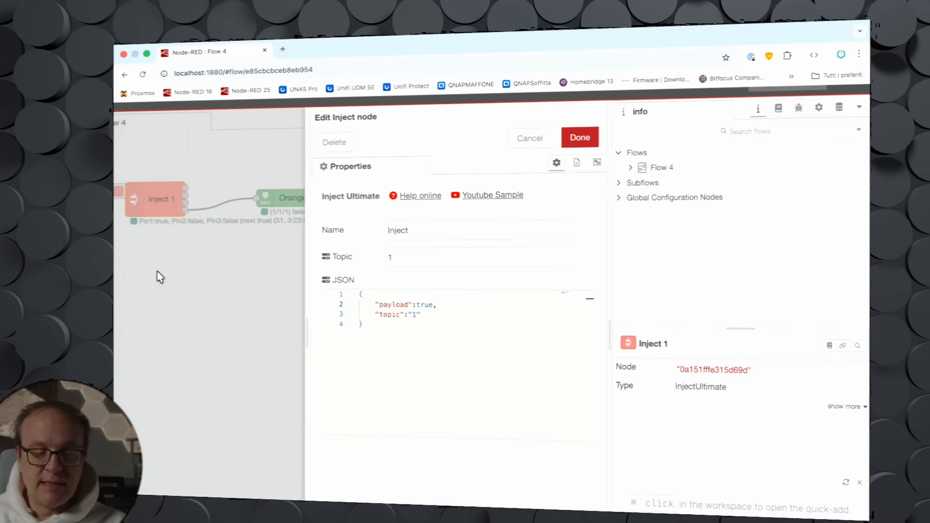
scroll(179, 277, left, 3)
click(292, 207)
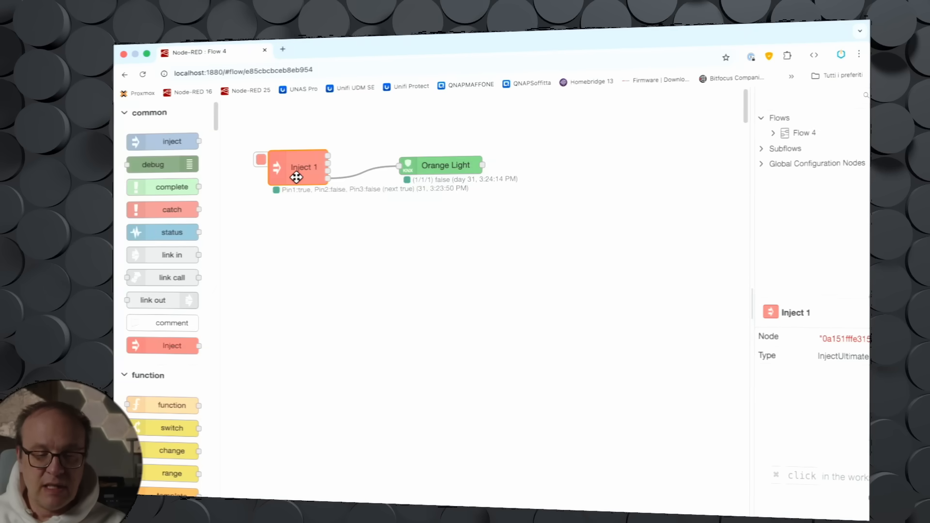
key(Delete)
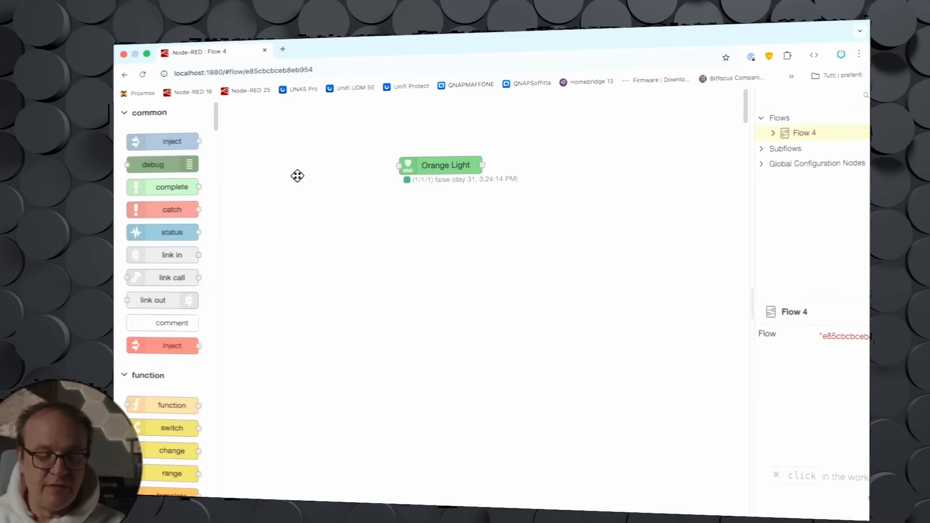
Step: Add a new Inject Ultimate node, wire it to Orange Light's input, and deploy the flow
drag(166, 344, 309, 162)
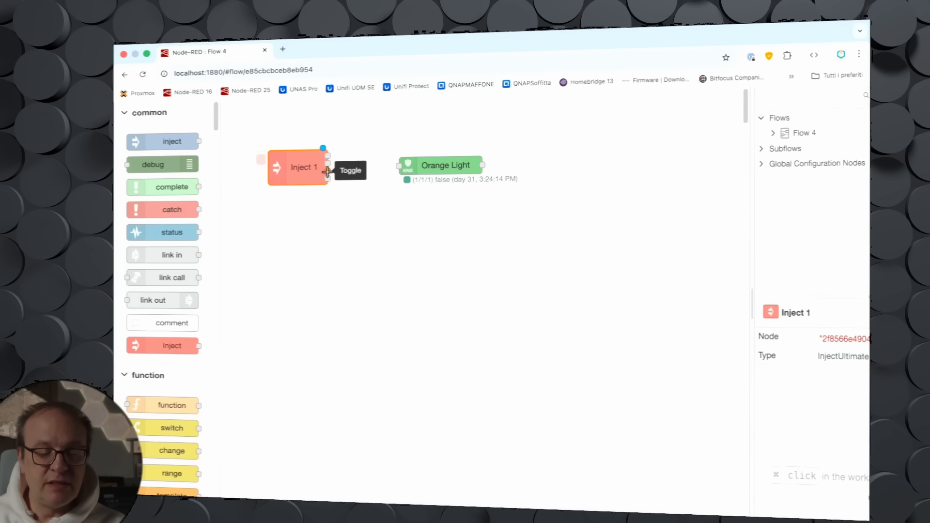
drag(328, 170, 398, 167)
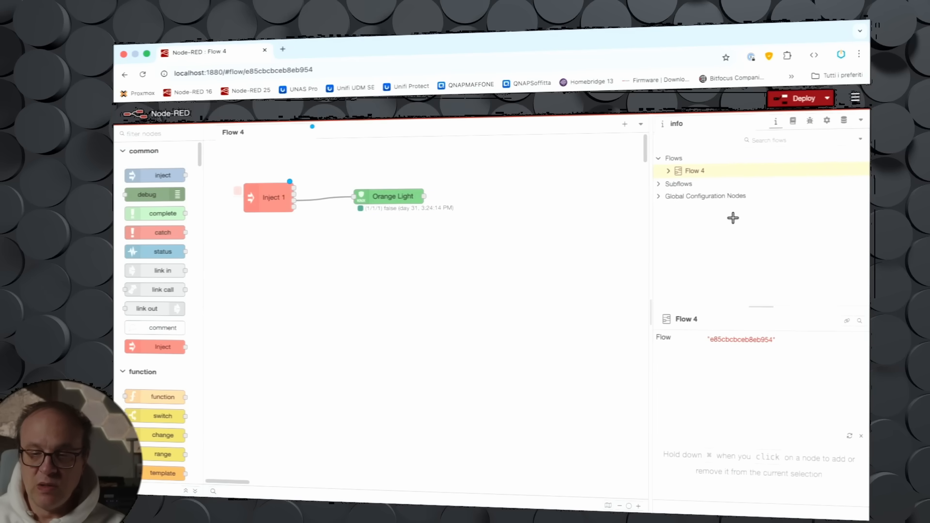
click(790, 98)
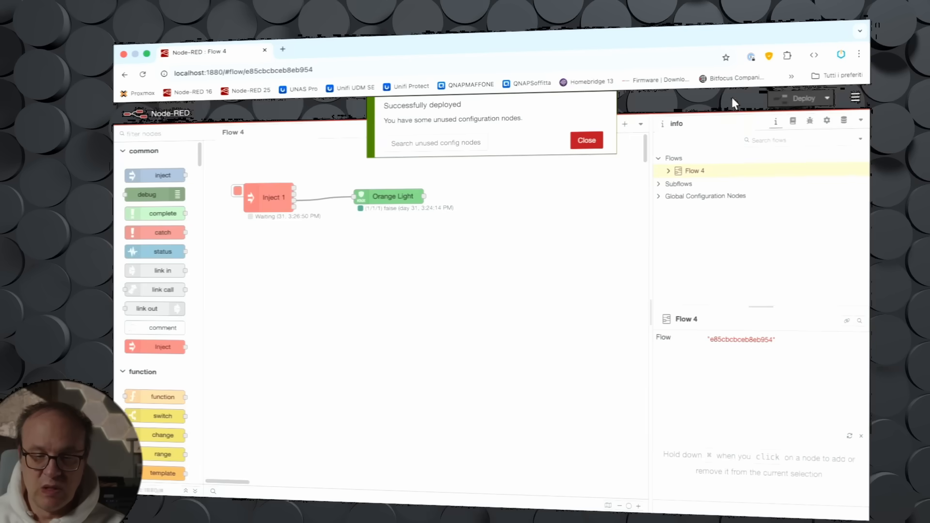
click(584, 140)
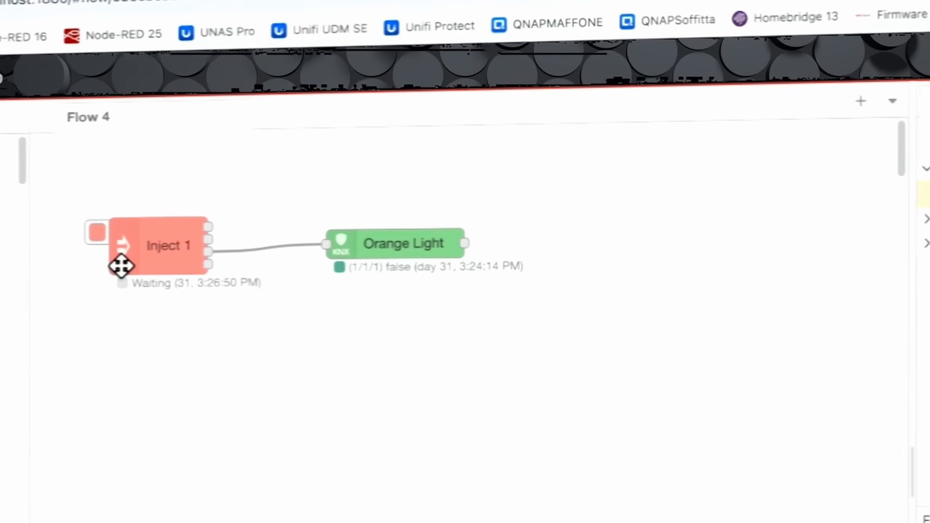
Step: Toggle Orange Light several times from the Inject node's button and delete the Inject node
click(82, 238)
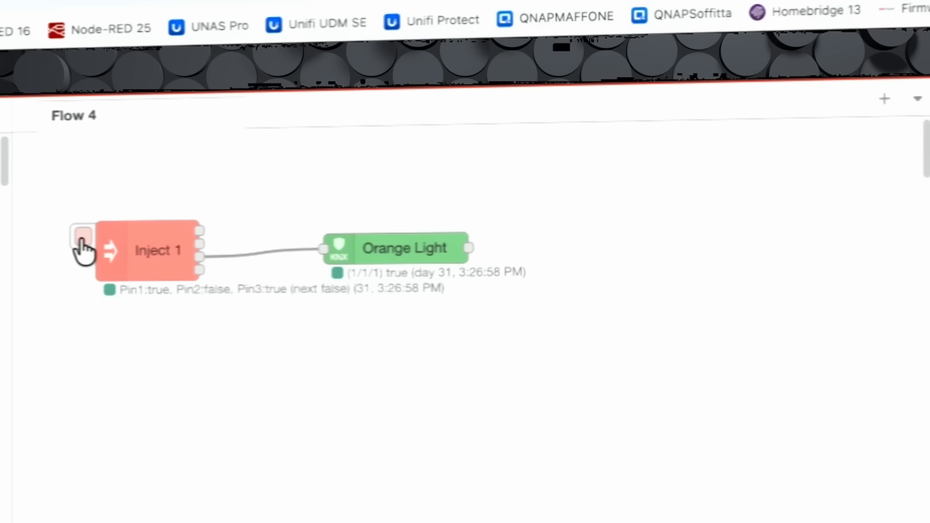
click(83, 239)
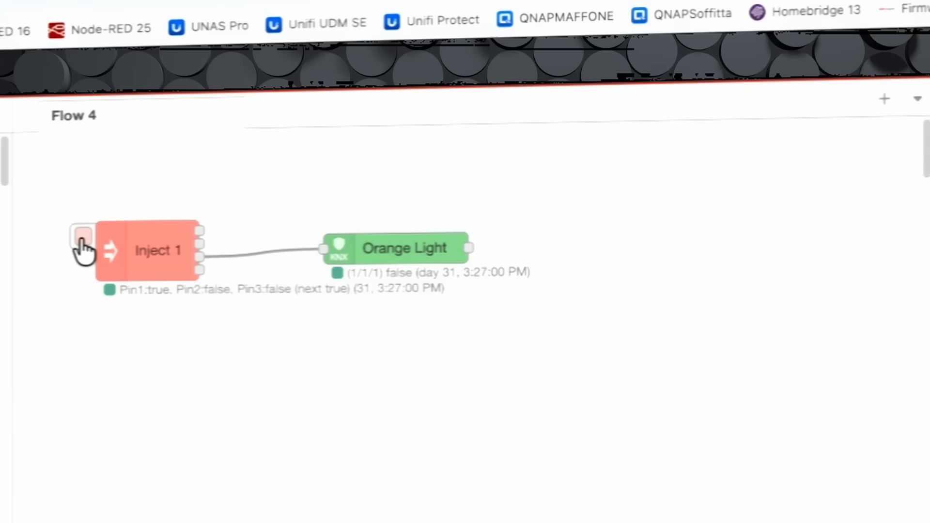
click(82, 238)
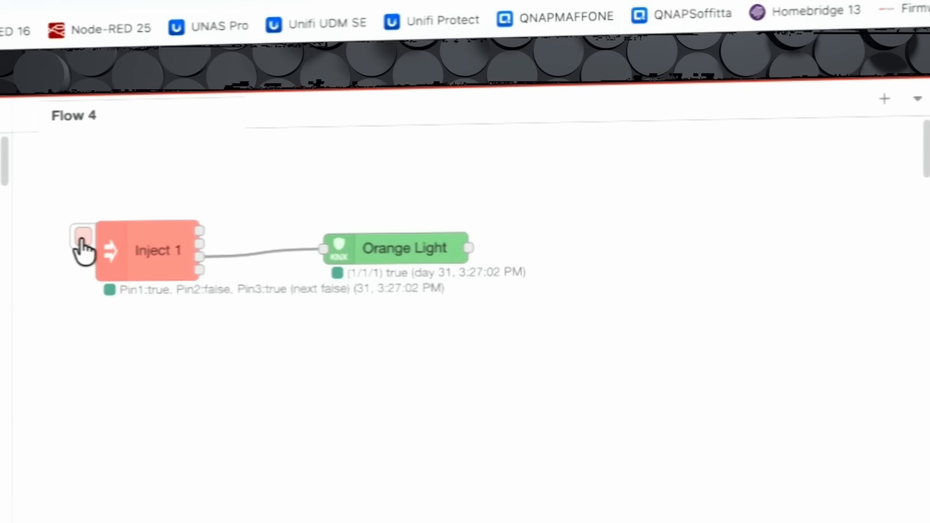
click(83, 239)
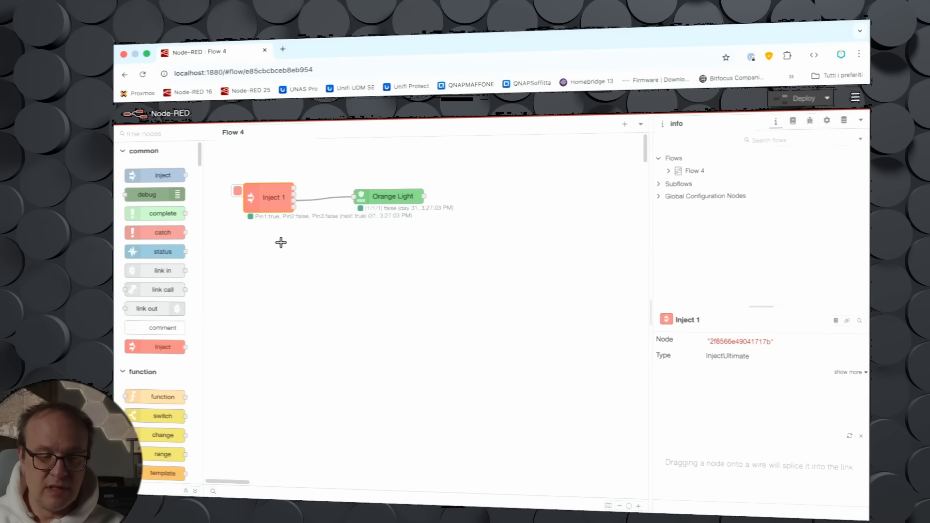
key(Delete)
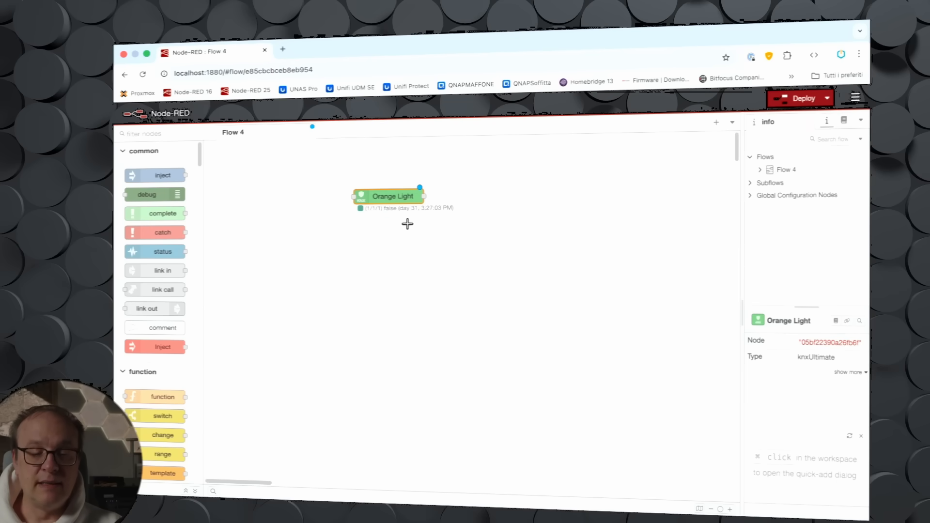
Step: Open Orange Light's settings and examine the datapoint details sample and the advanced options
double_click(394, 197)
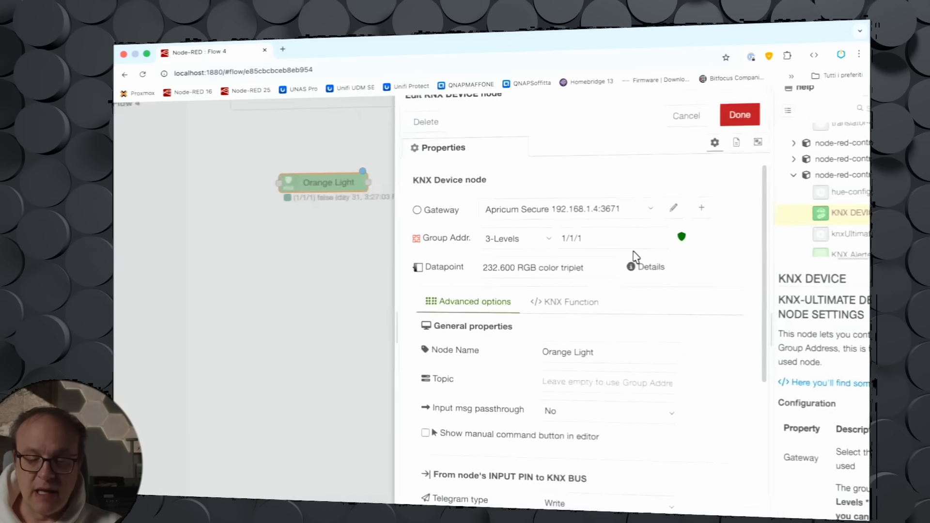
scroll(634, 257, up, 5)
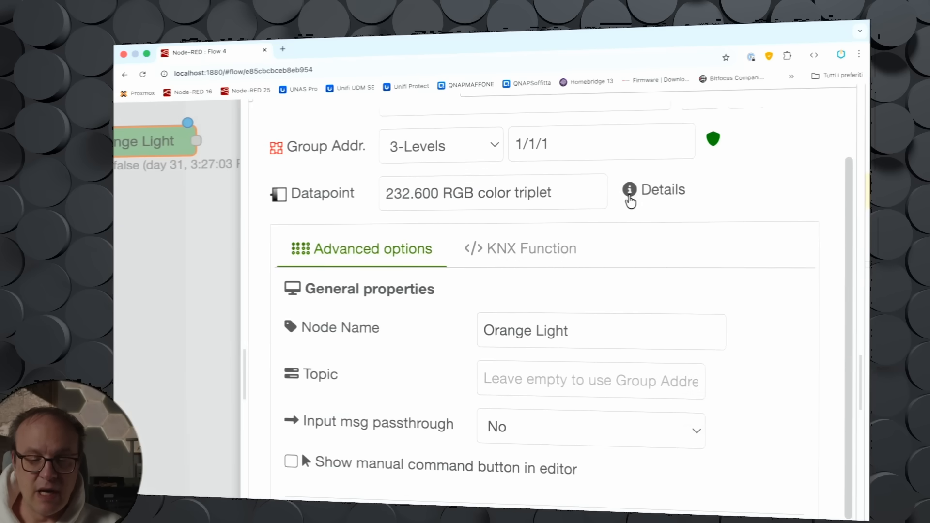
click(630, 190)
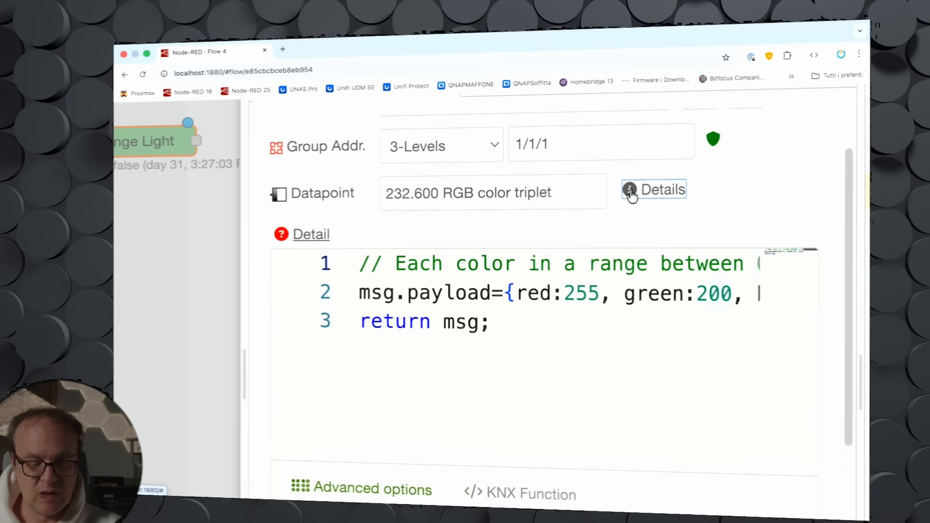
scroll(315, 329, down, 5)
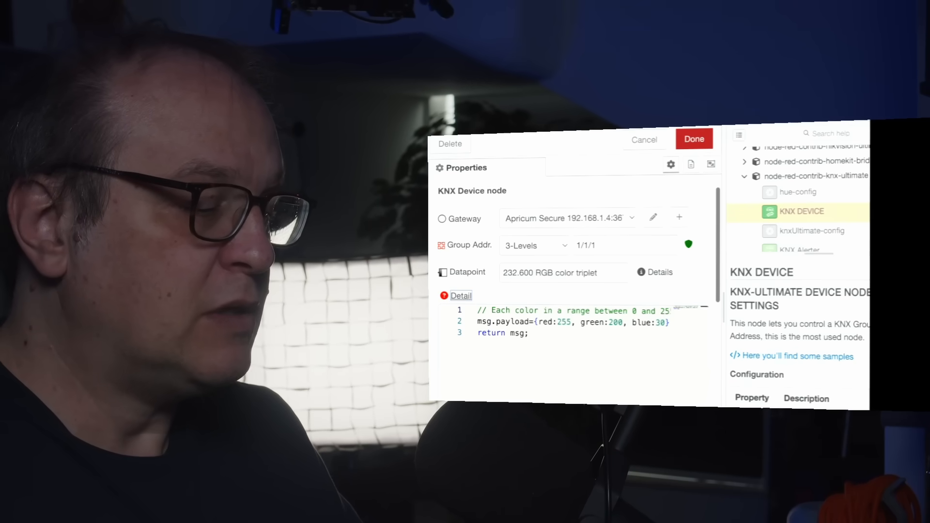
scroll(572, 315, down, 5)
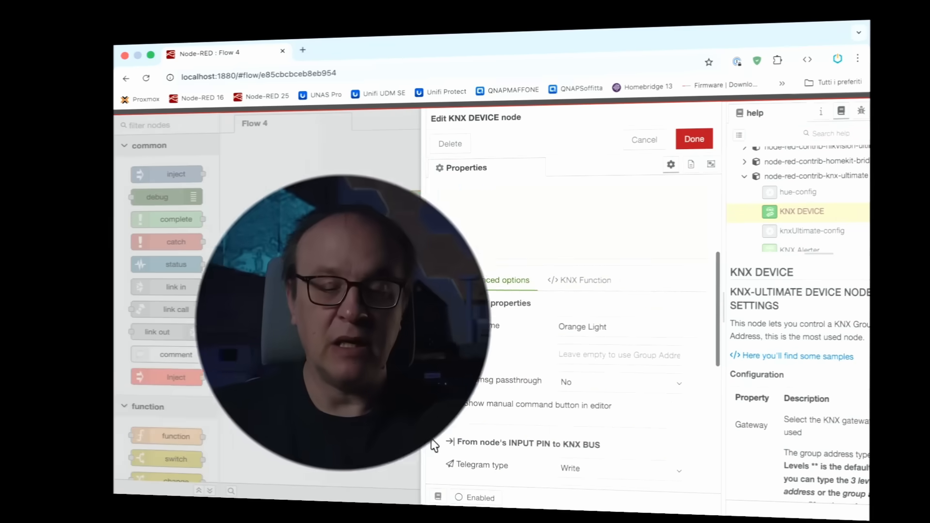
scroll(432, 440, down, 1)
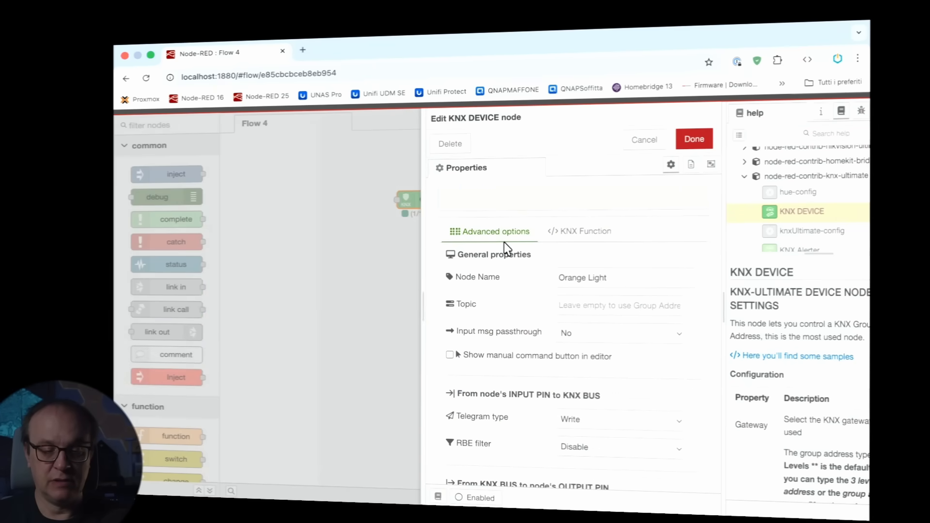
scroll(589, 332, down, 1)
scroll(588, 332, down, 1)
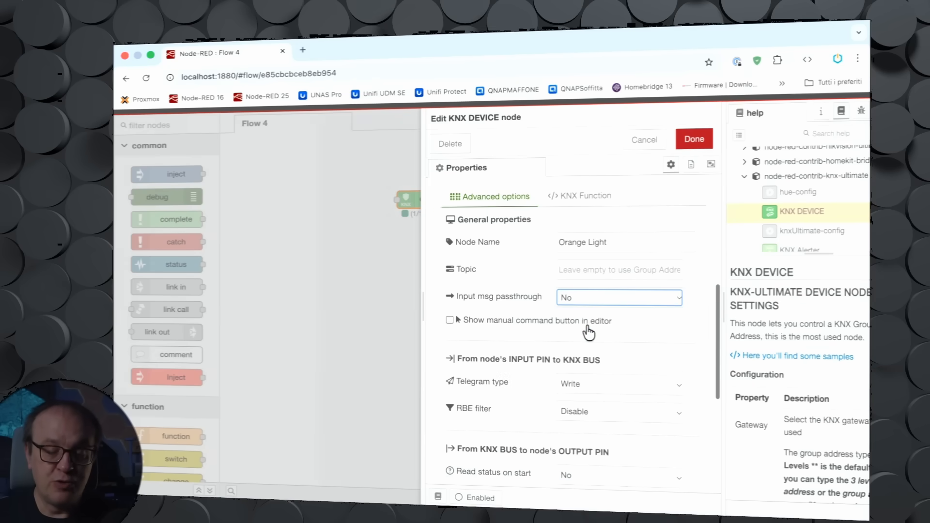
scroll(588, 332, down, 1)
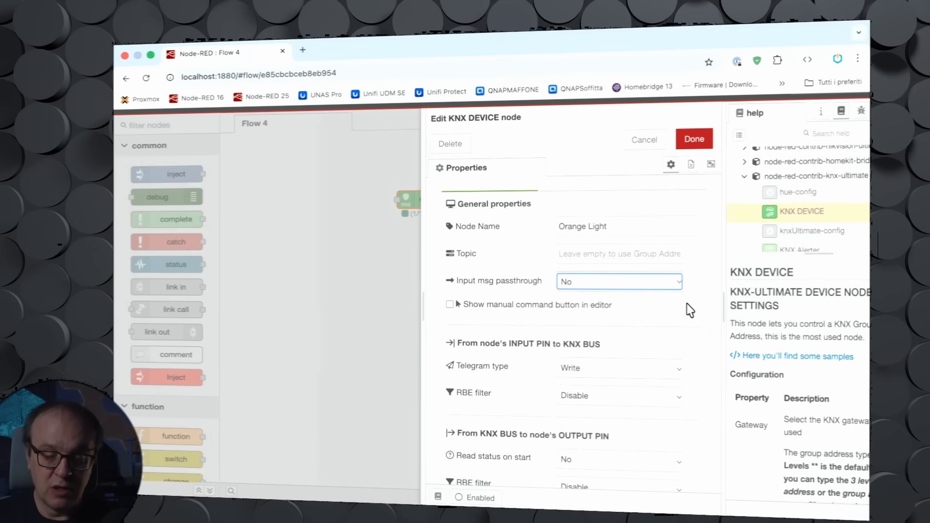
Step: Enable the option to show a manual command button in the editor for Orange Light
click(678, 289)
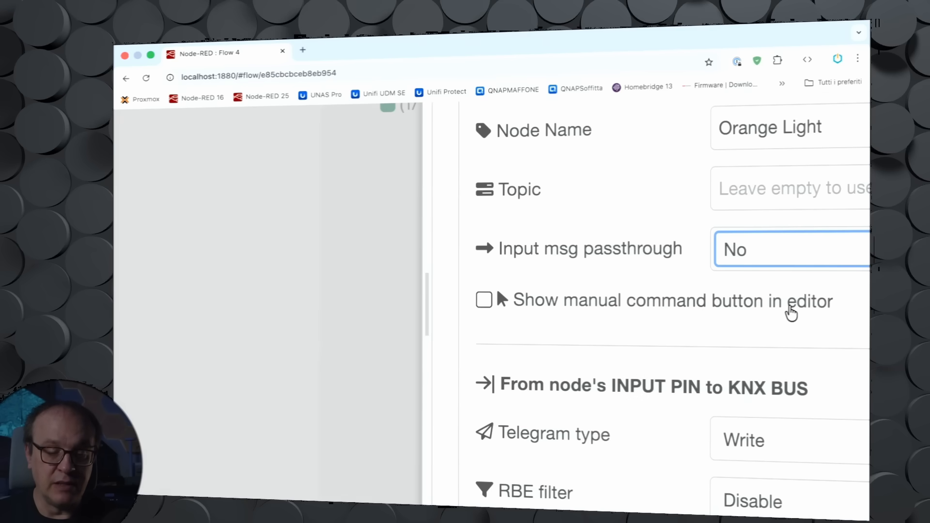
click(486, 304)
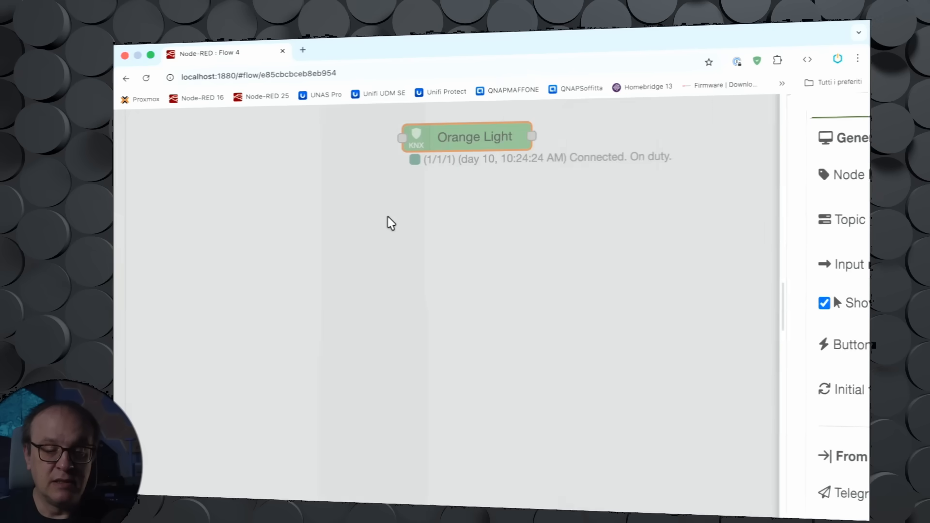
Step: Keep the initial toggle state at Start with OFF (false) and set the button action to Write custom value
scroll(448, 205, up, 2)
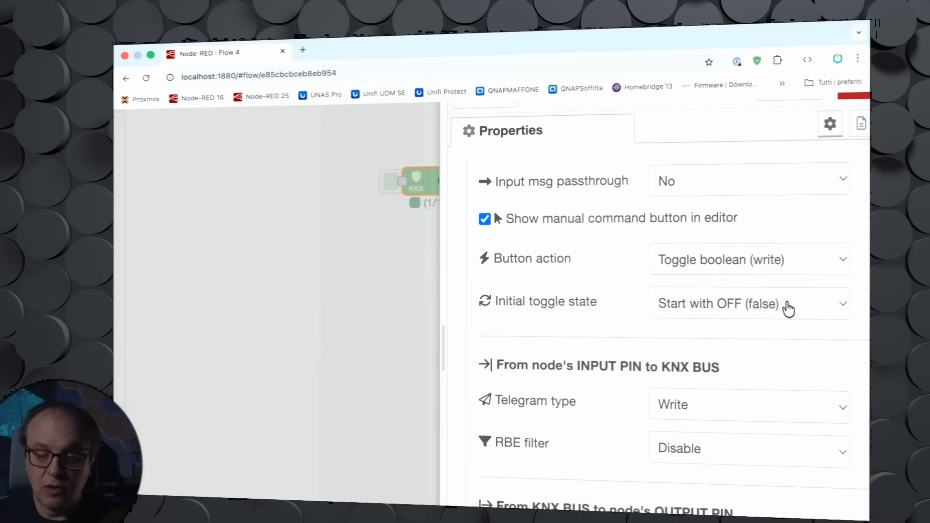
click(840, 308)
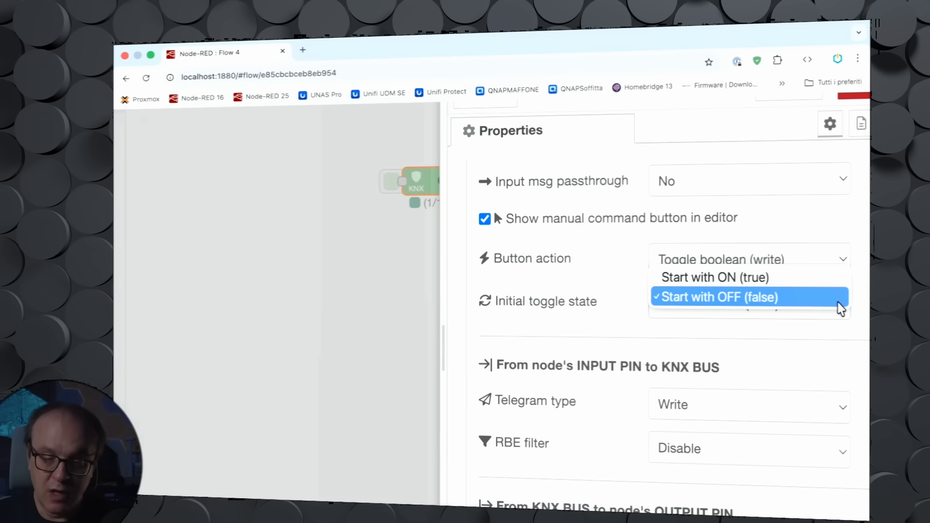
click(838, 300)
click(842, 264)
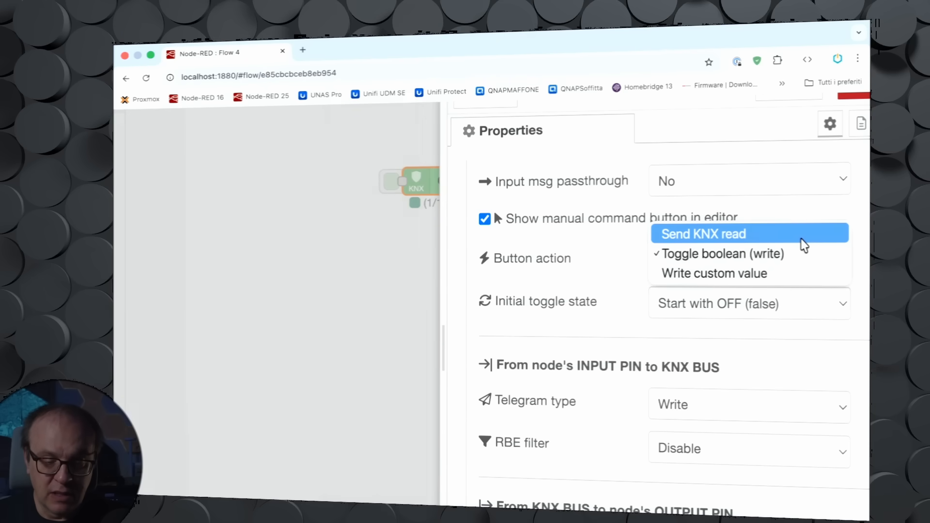
click(796, 274)
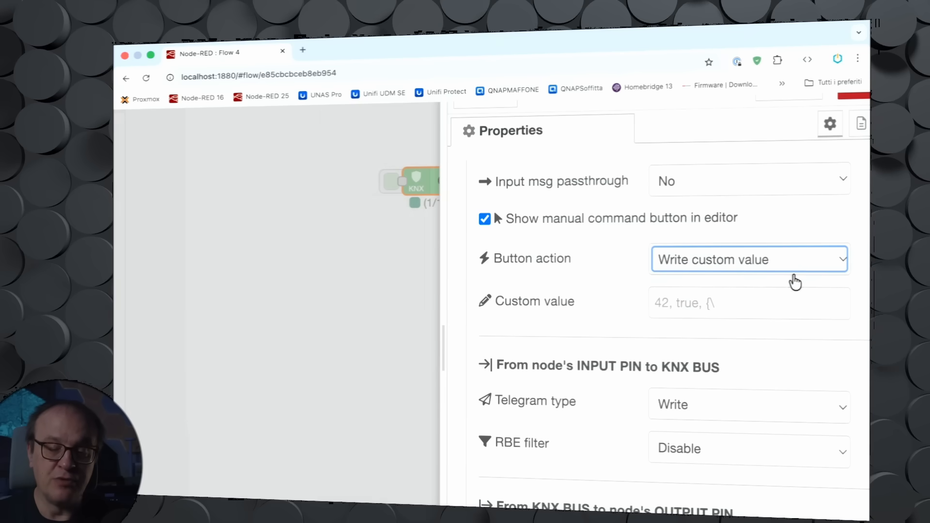
click(739, 300)
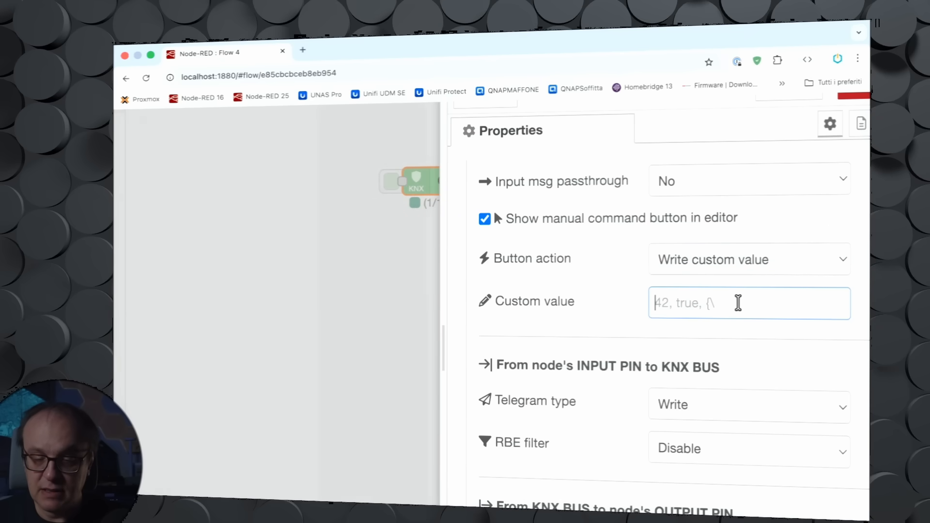
Step: Review the telegram type options for messages sent from the node's input pin to the KNX bus
scroll(603, 288, down, 3)
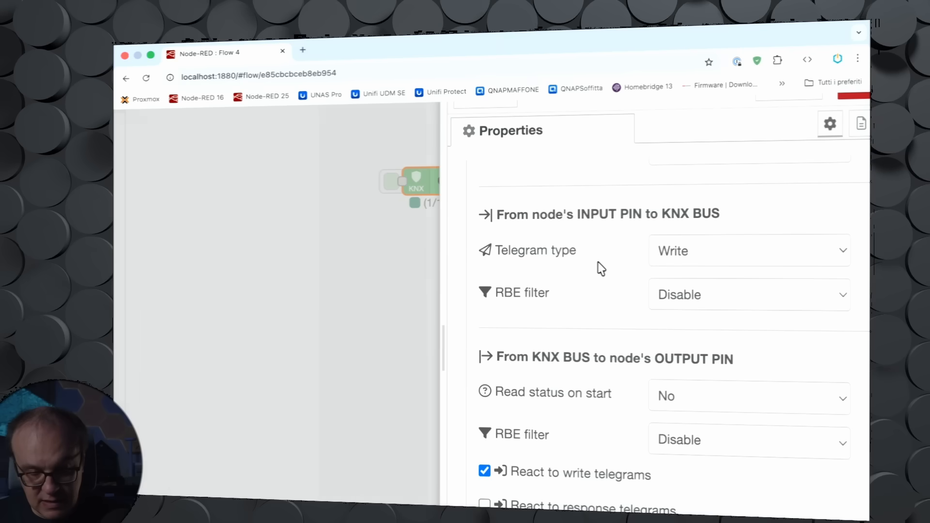
click(843, 257)
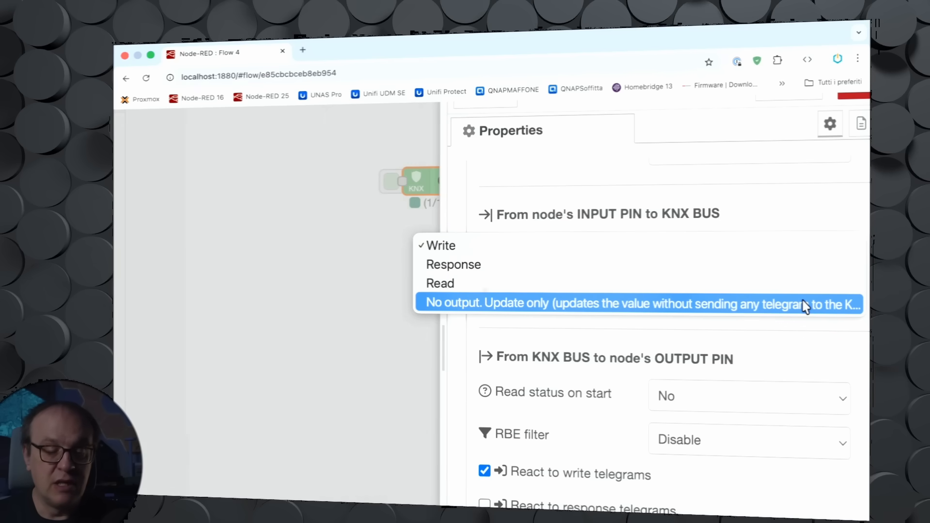
click(638, 253)
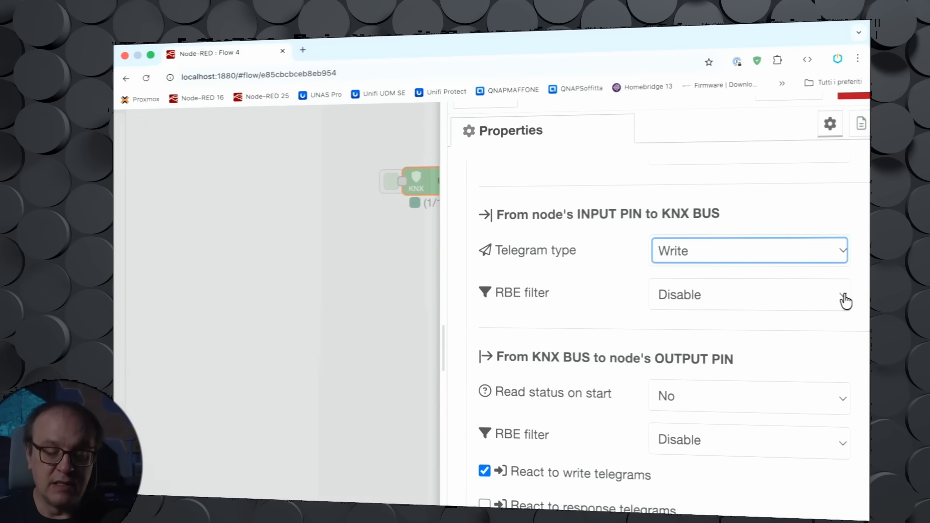
Step: Keep the input RBE filter at Disable and set Read status on start to Read from KNX BUS
click(845, 301)
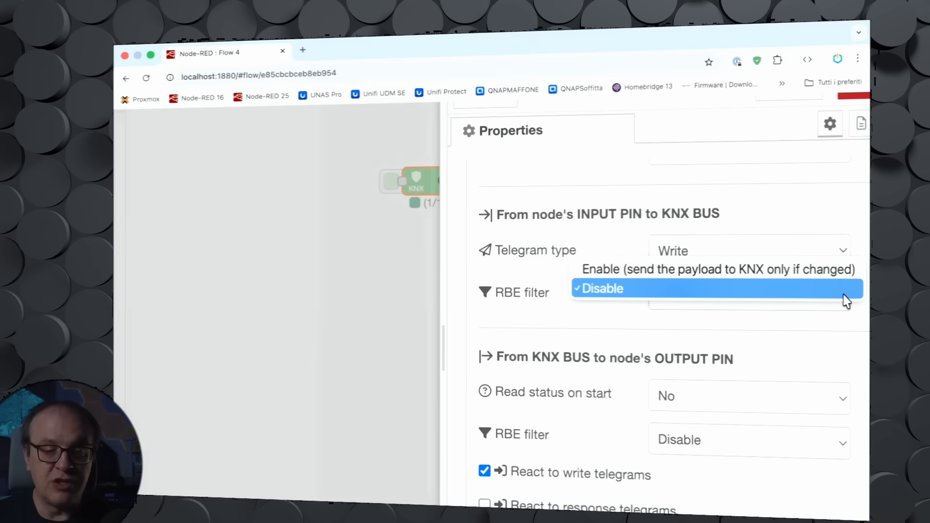
click(845, 301)
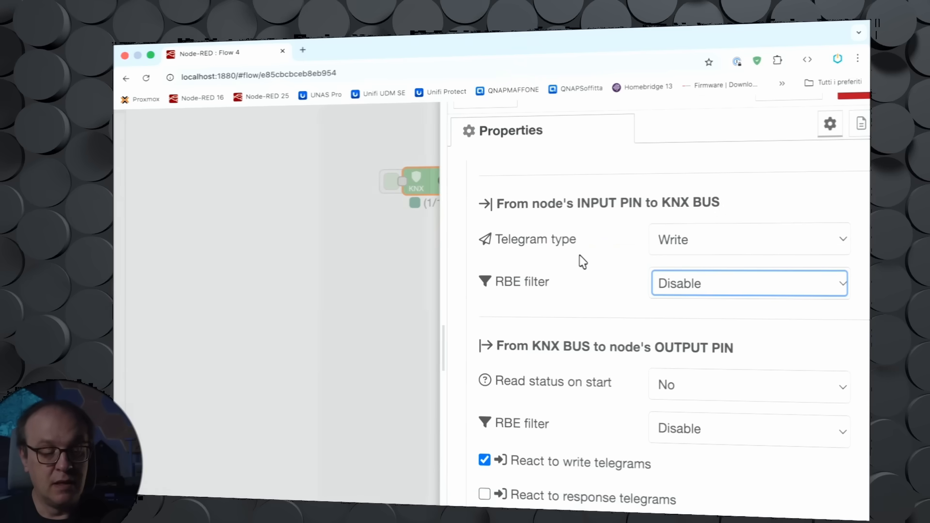
scroll(580, 260, down, 3)
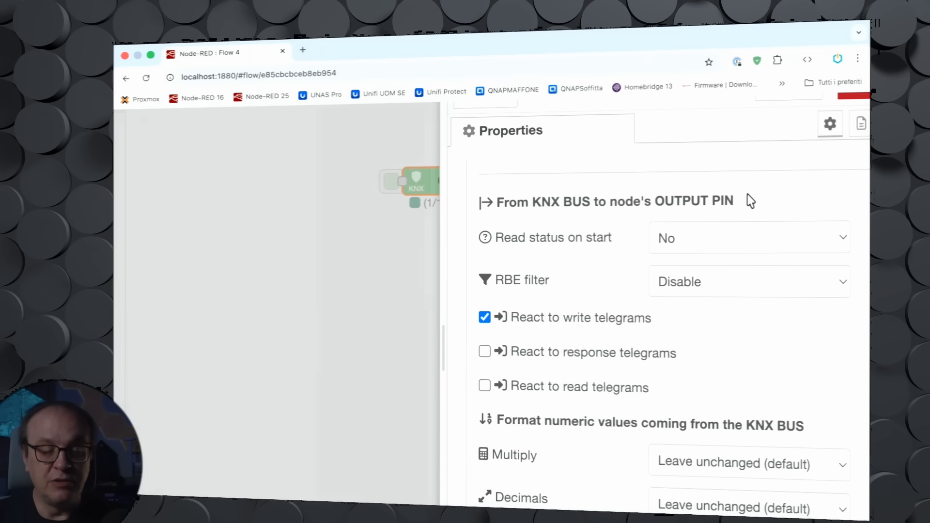
scroll(560, 204, down, 1)
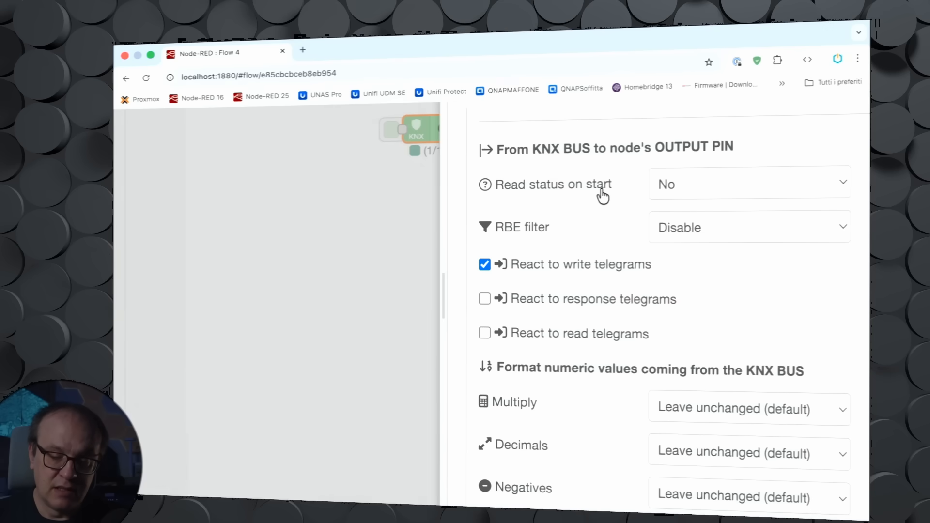
click(843, 184)
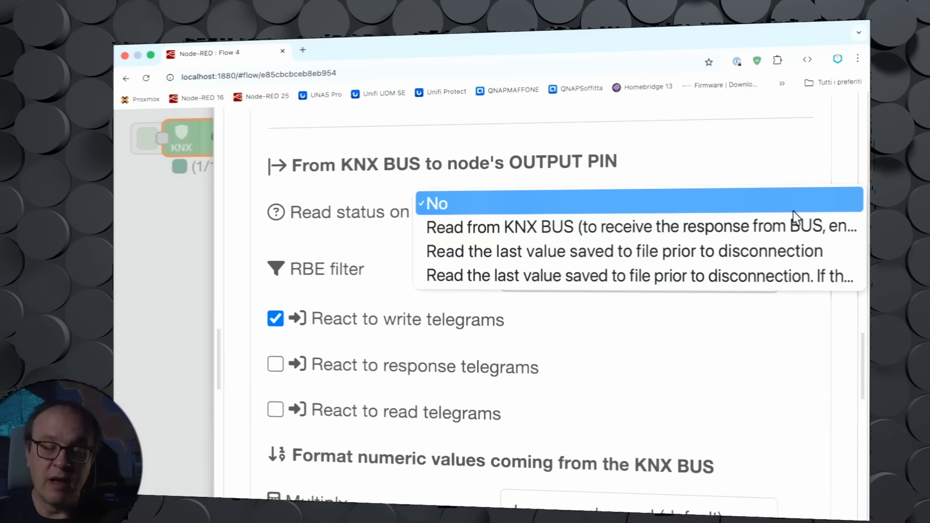
click(779, 242)
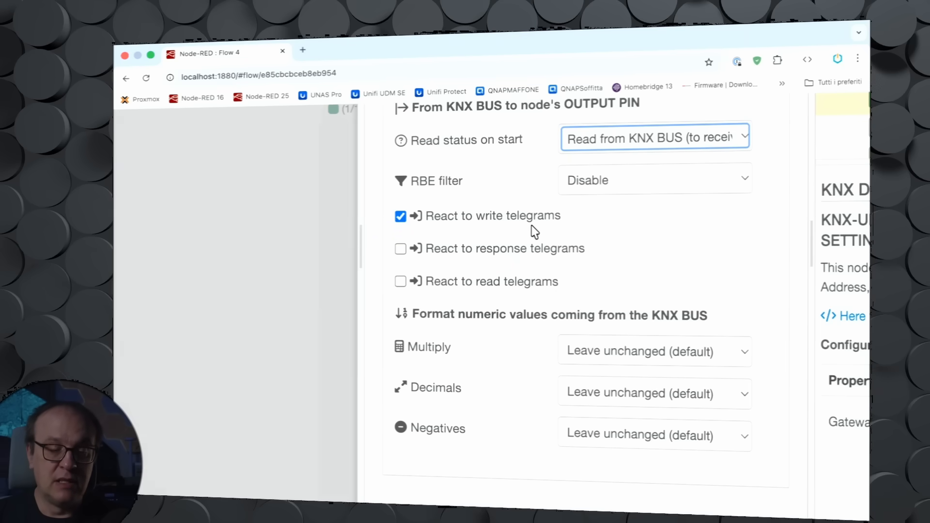
Step: Enable reacting to response and read telegrams, plus auto-sending the node value as response to the BUS
click(400, 250)
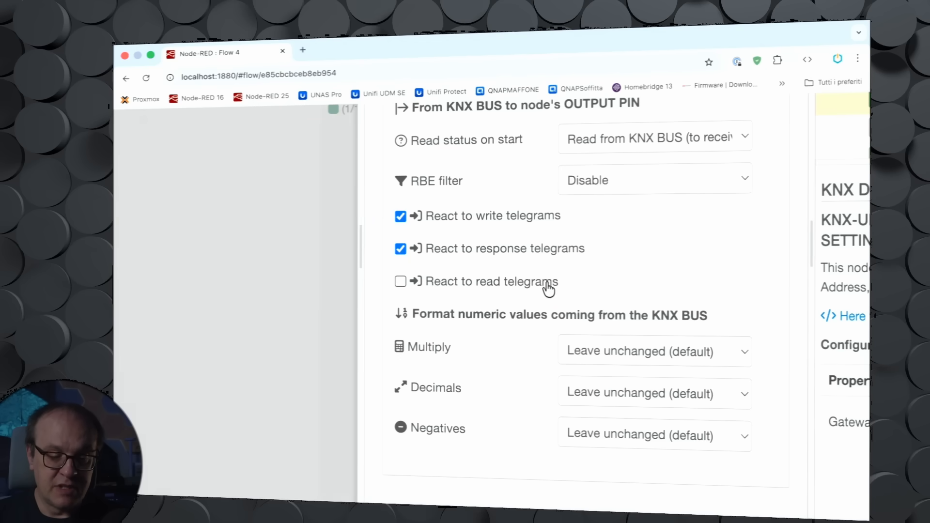
click(401, 282)
scroll(559, 280, down, 1)
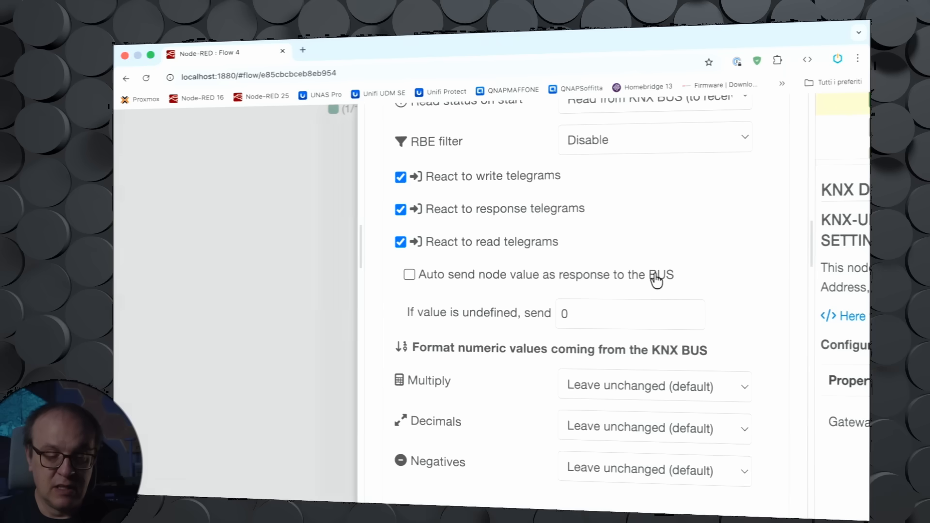
click(410, 276)
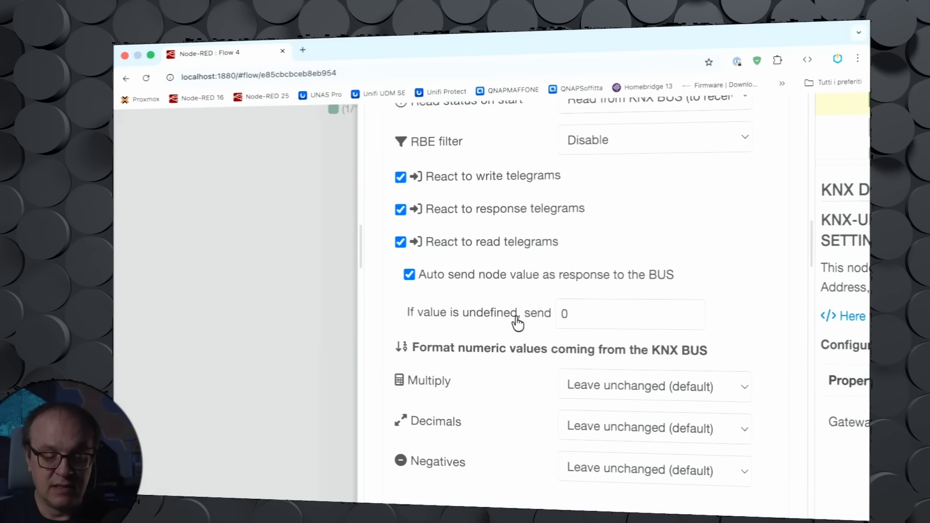
Step: Set the value sent when the node value is undefined to false
click(567, 313)
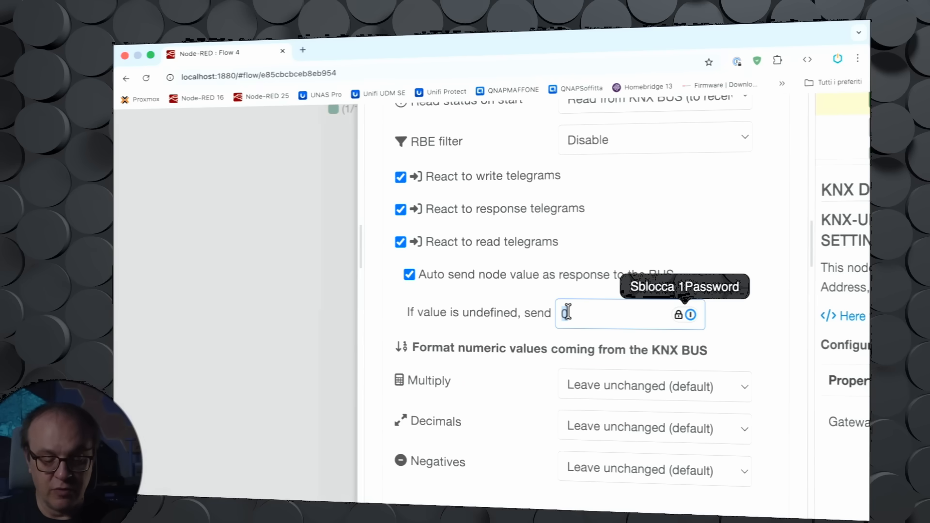
text(fal)
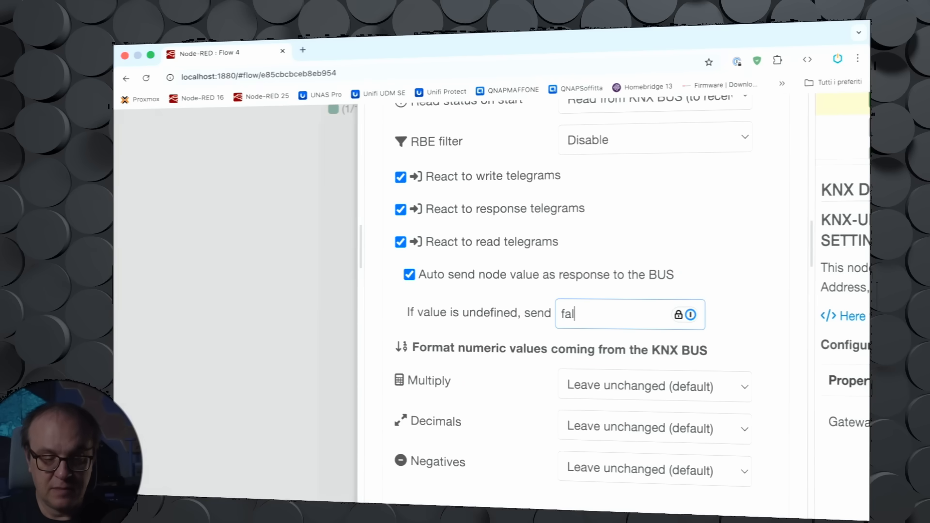
text(se)
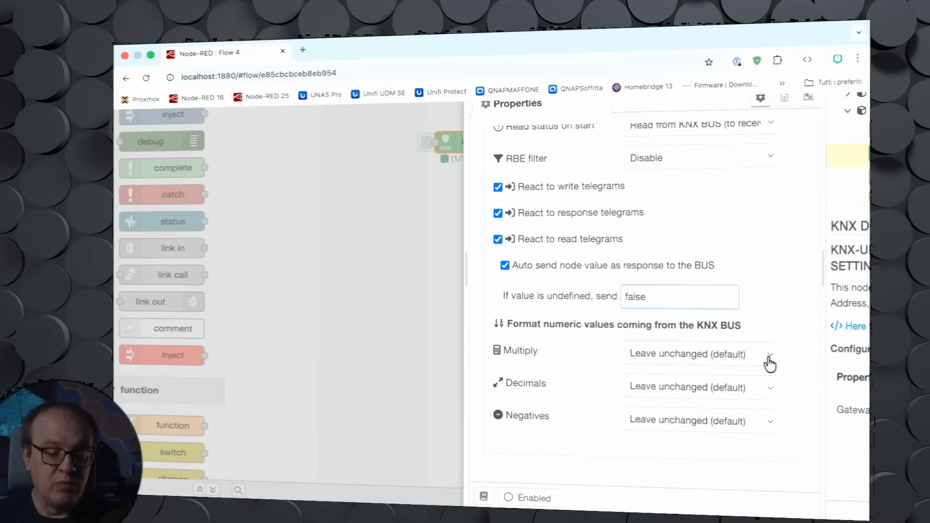
Step: Review the Multiply, Decimals and Negatives formatting options for numeric values from the KNX bus
click(769, 365)
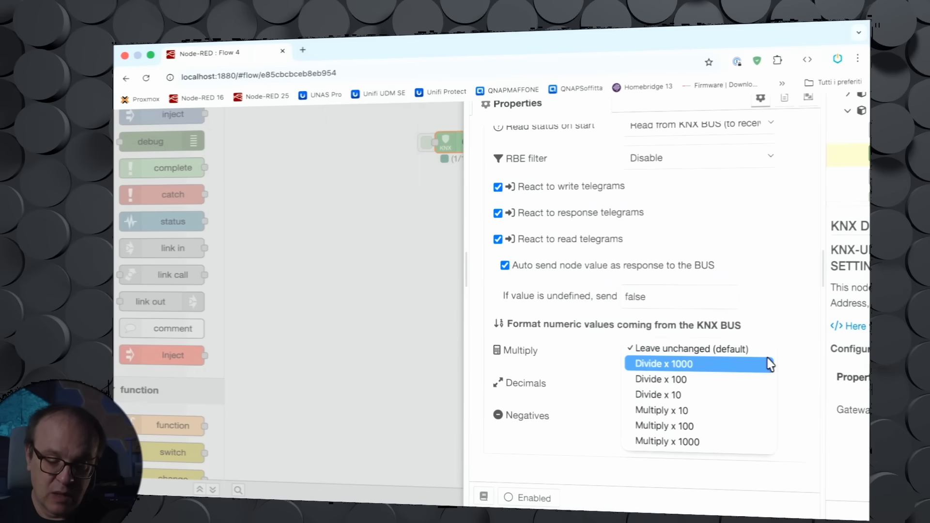
click(770, 350)
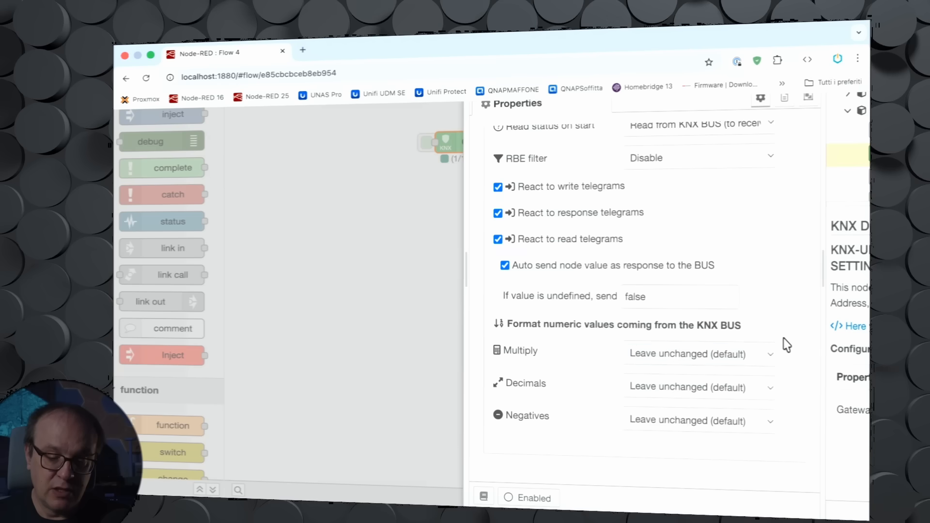
click(770, 393)
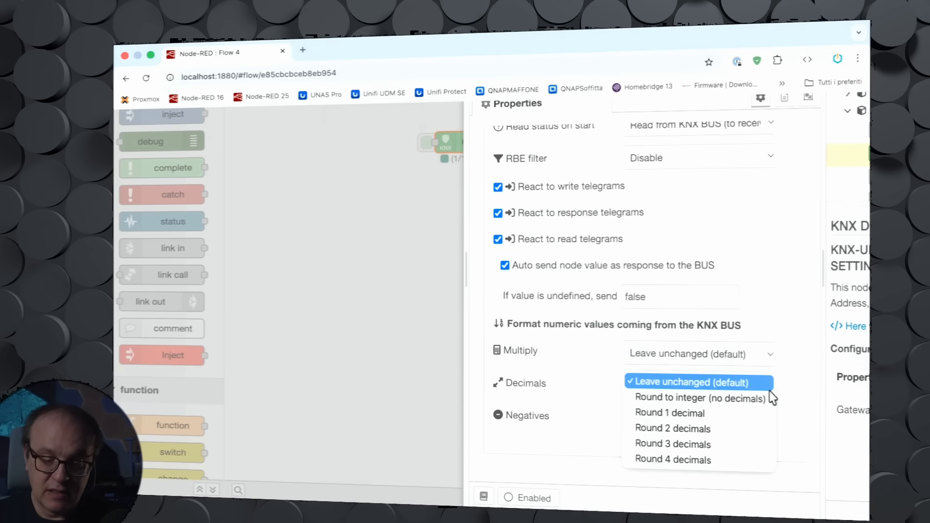
click(798, 396)
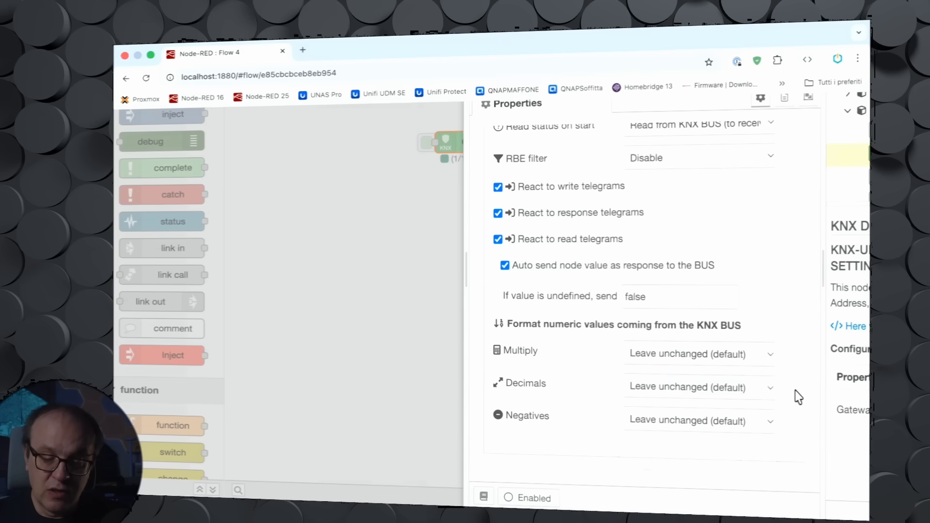
click(769, 424)
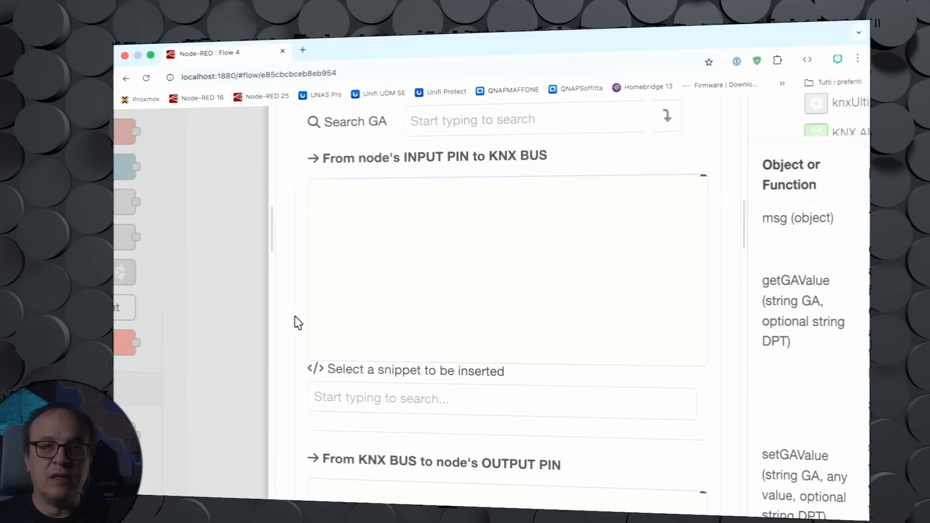
Step: Insert the Status GA check snippet into the KNX Function code for the input pin to KNX bus
scroll(294, 318, down, 5)
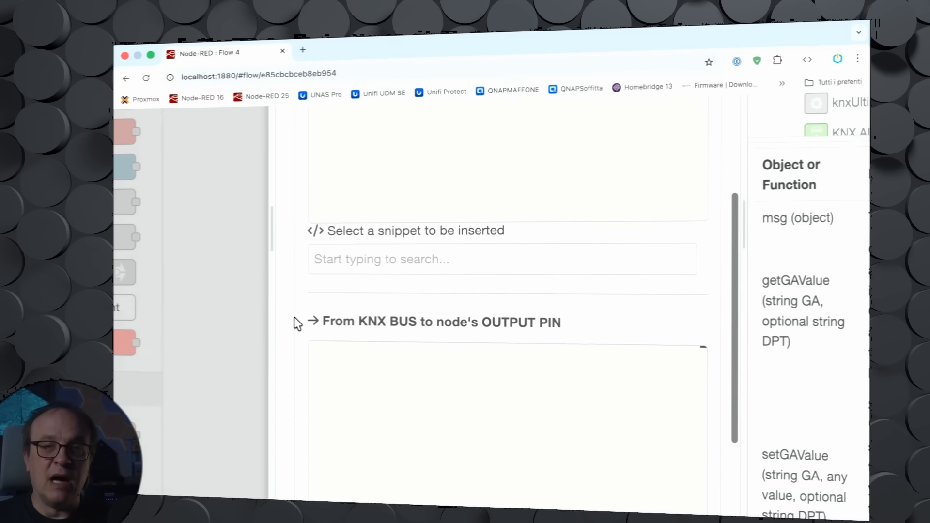
scroll(294, 318, up, 1)
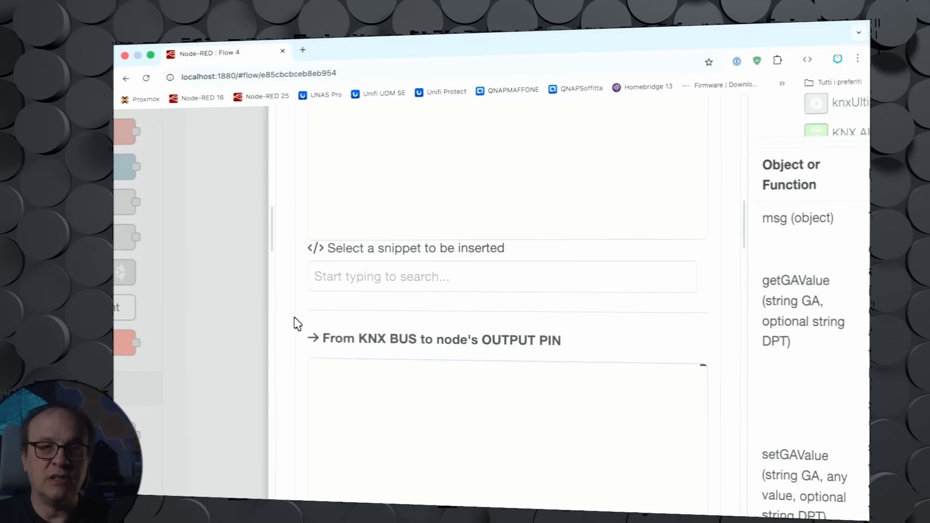
scroll(291, 305, up, 1)
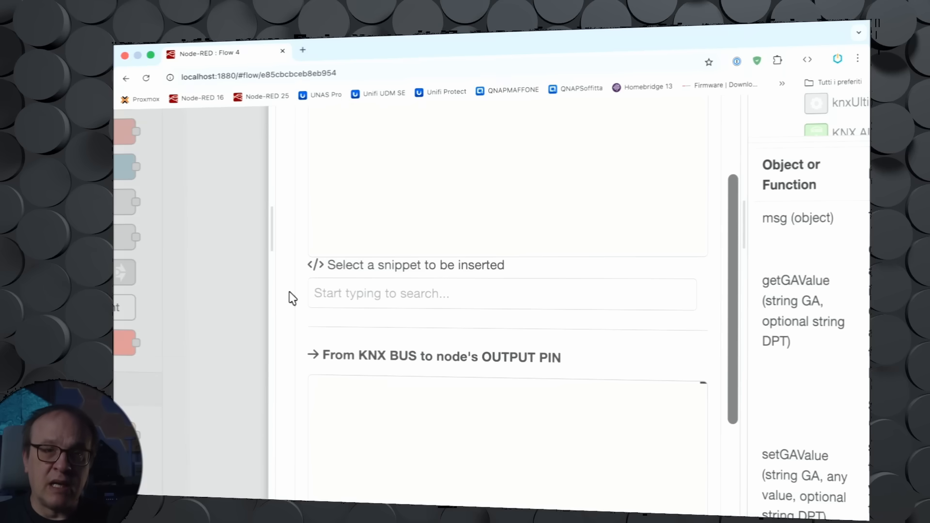
click(330, 301)
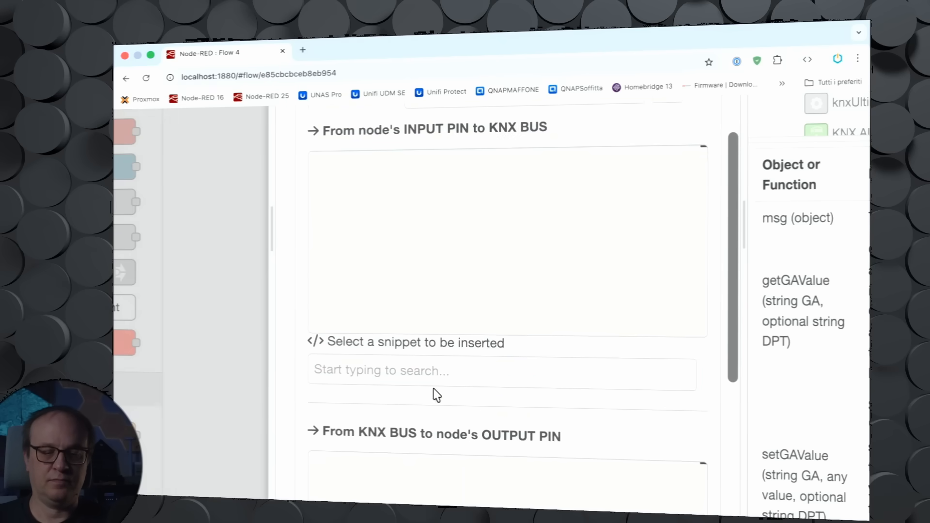
click(420, 372)
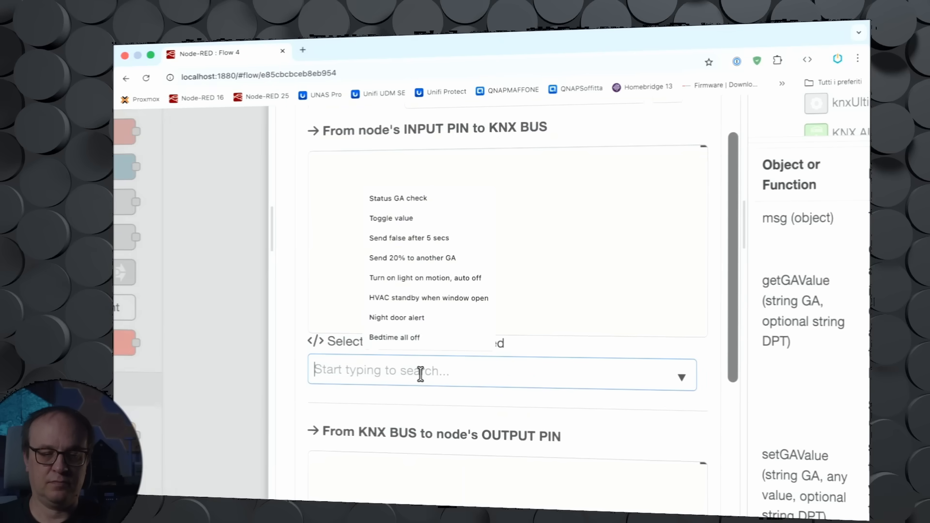
click(422, 199)
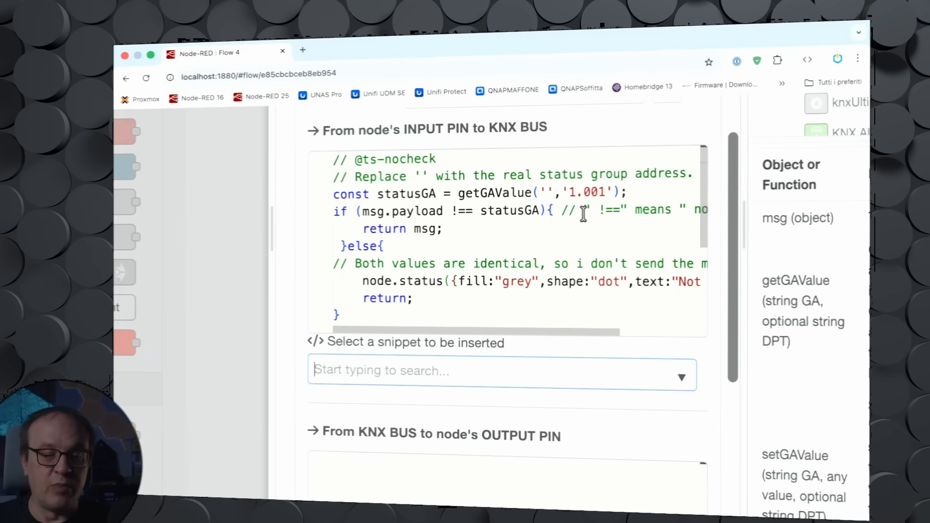
Step: Search group address 1/1/1 Orange Light and insert it into the snippet's getGAValue call
click(547, 192)
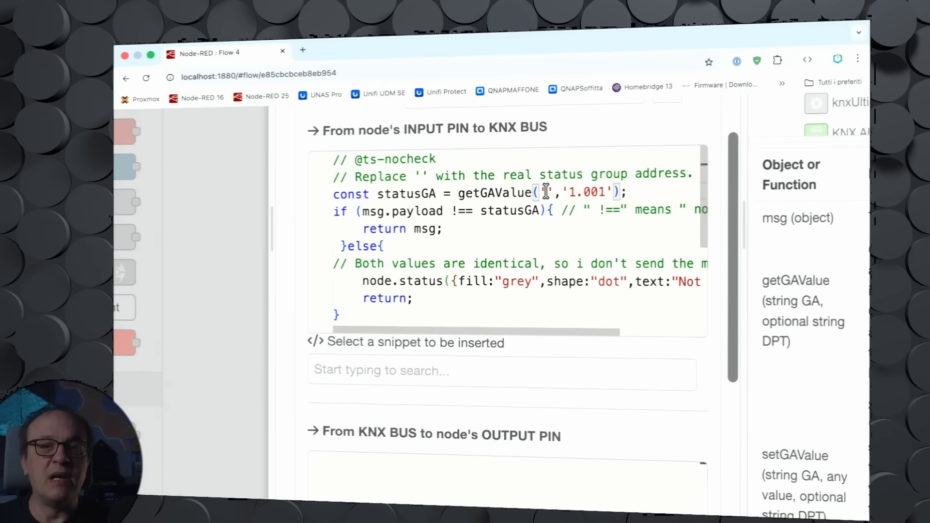
scroll(546, 192, up, 2)
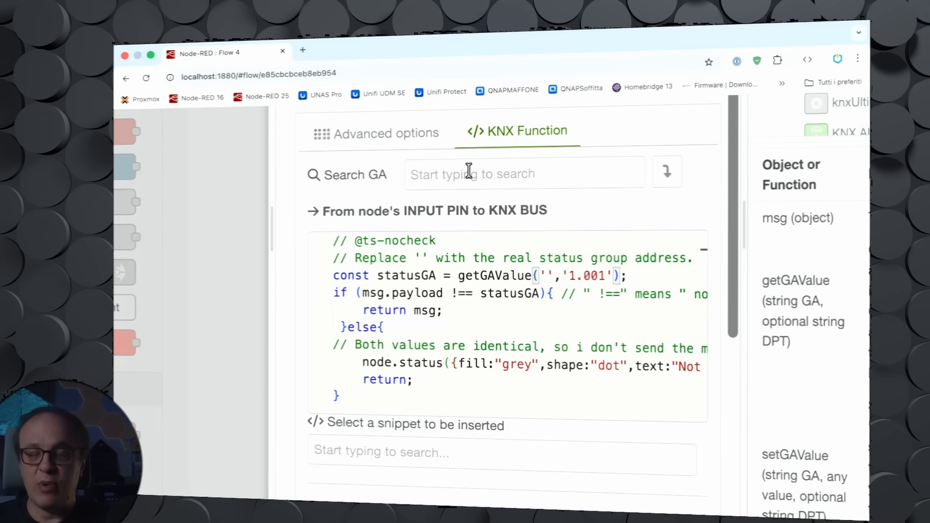
click(510, 174)
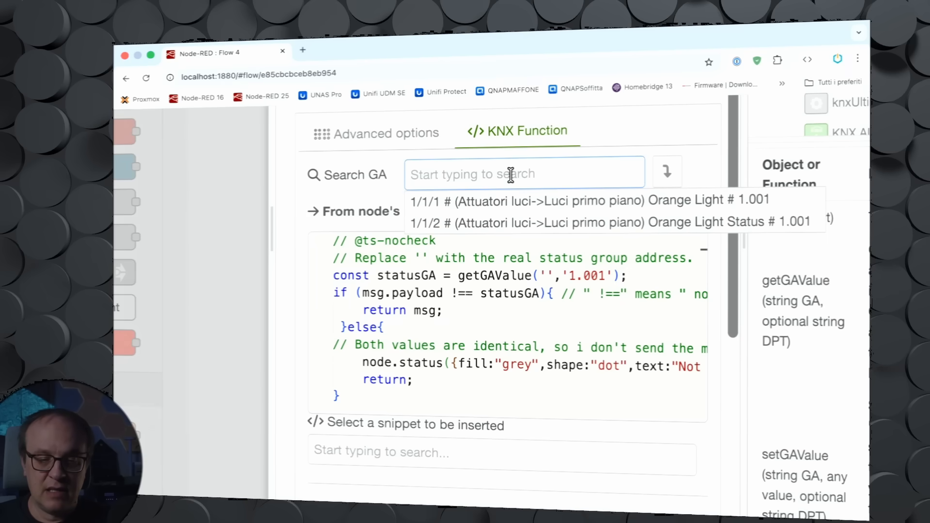
click(528, 207)
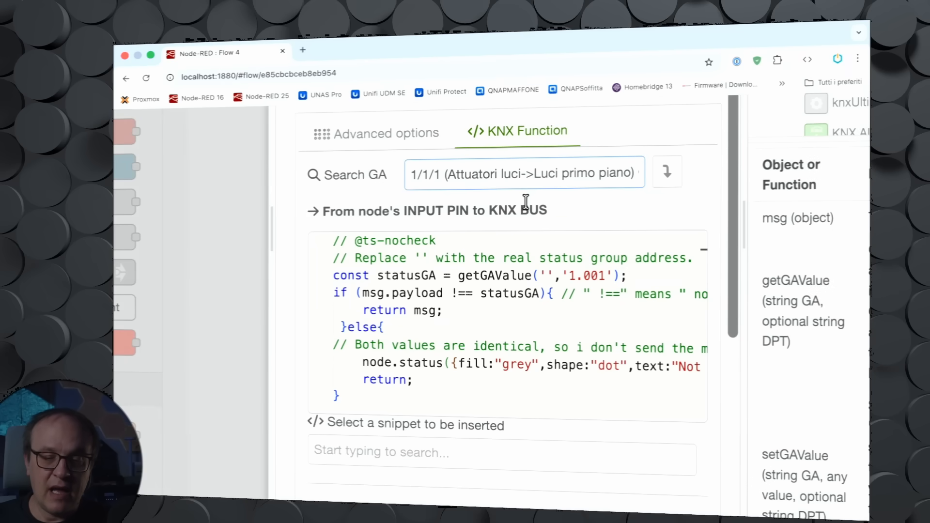
click(667, 184)
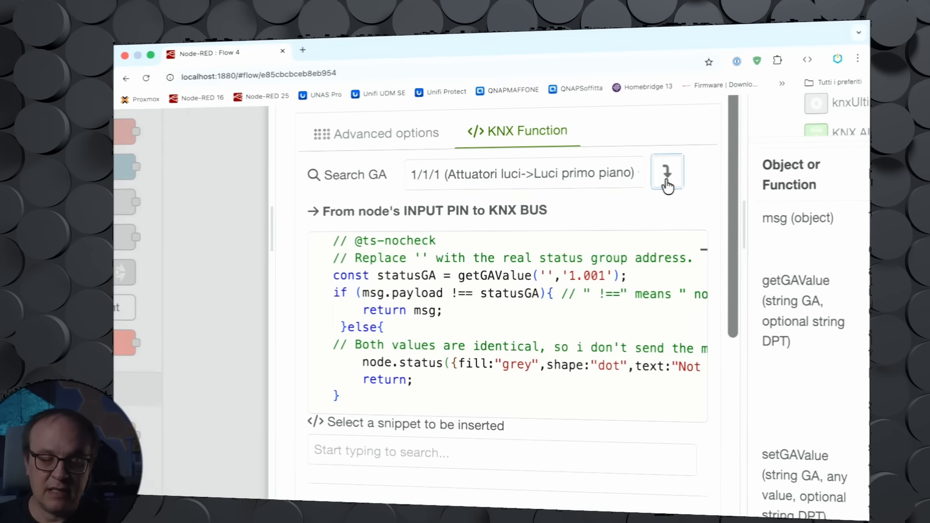